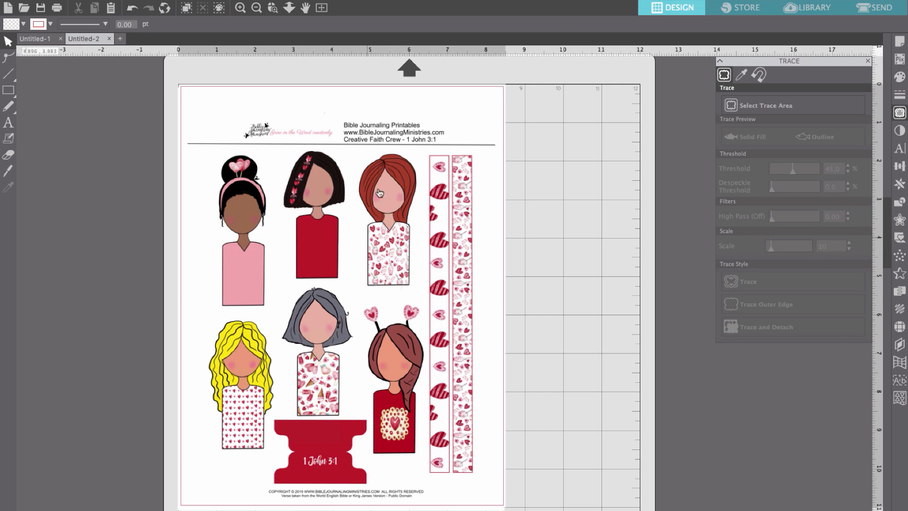
Trace the outer edges of all dolls, strips and the banner on the printable with a 95% threshold
{"action": "left_click", "coordinate": [763, 106]}
{"action": "left_click_drag", "start_coordinate": [203, 151], "coordinate": [251, 182]}
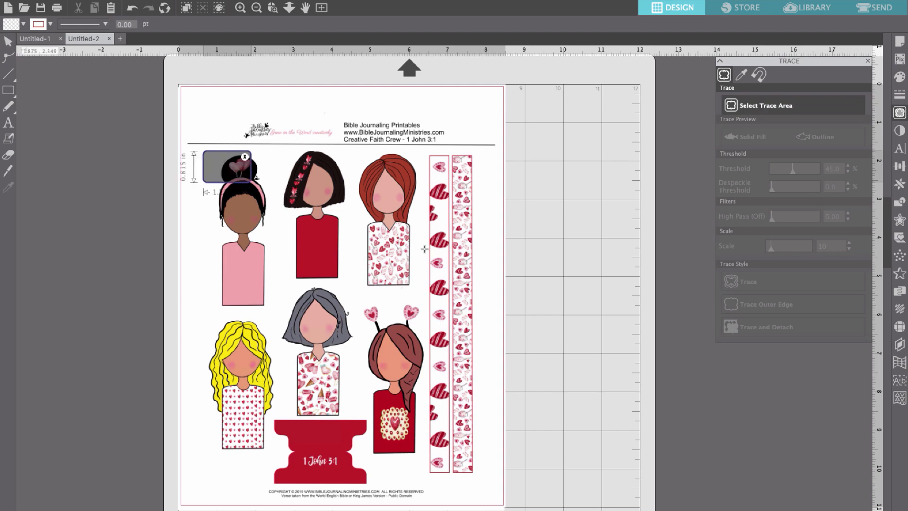
{"action": "mouse_move", "coordinate": [424, 249]}
{"action": "left_mouse_down"}
{"action": "mouse_move", "coordinate": [467, 500]}
{"action": "mouse_move", "coordinate": [505, 505]}
{"action": "mouse_move", "coordinate": [504, 488]}
{"action": "left_mouse_up"}
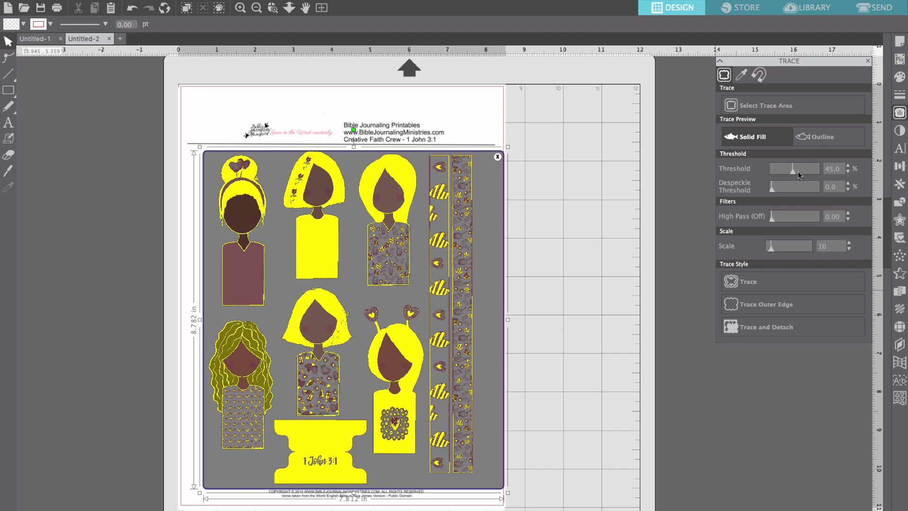
{"action": "left_click_drag", "start_coordinate": [813, 172], "coordinate": [817, 173]}
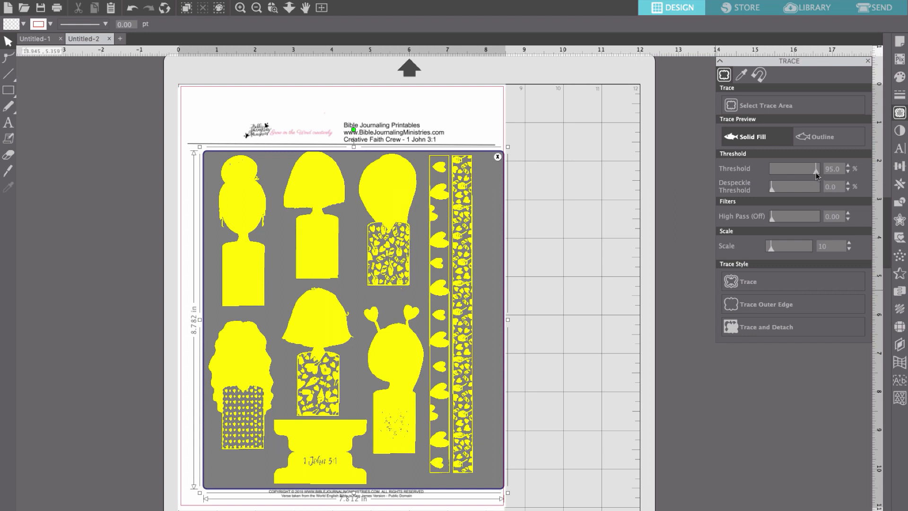
{"action": "left_click", "coordinate": [776, 304]}
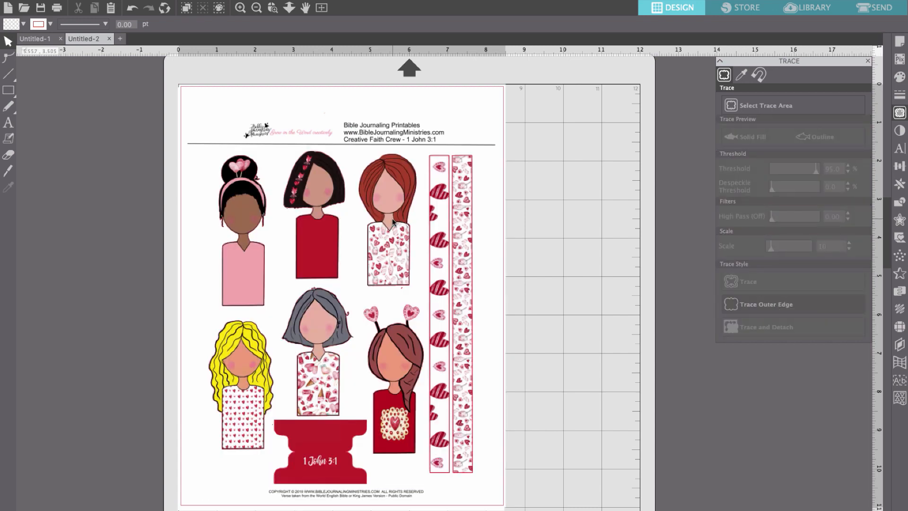
Move the printable image off the page to inspect the traced cut lines, and return it to its original place
{"action": "left_click_drag", "start_coordinate": [395, 223], "coordinate": [174, 215]}
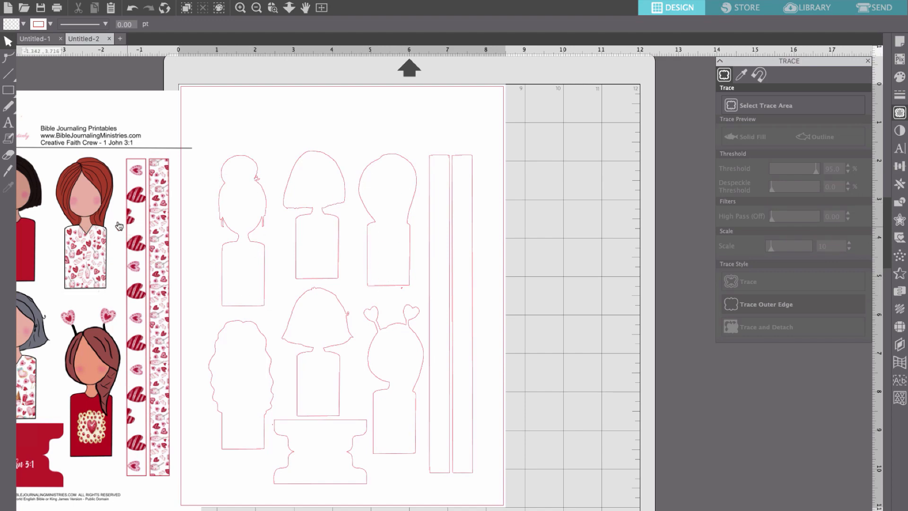
{"action": "left_click_drag", "start_coordinate": [151, 220], "coordinate": [409, 216]}
{"action": "key", "text": "Escape"}
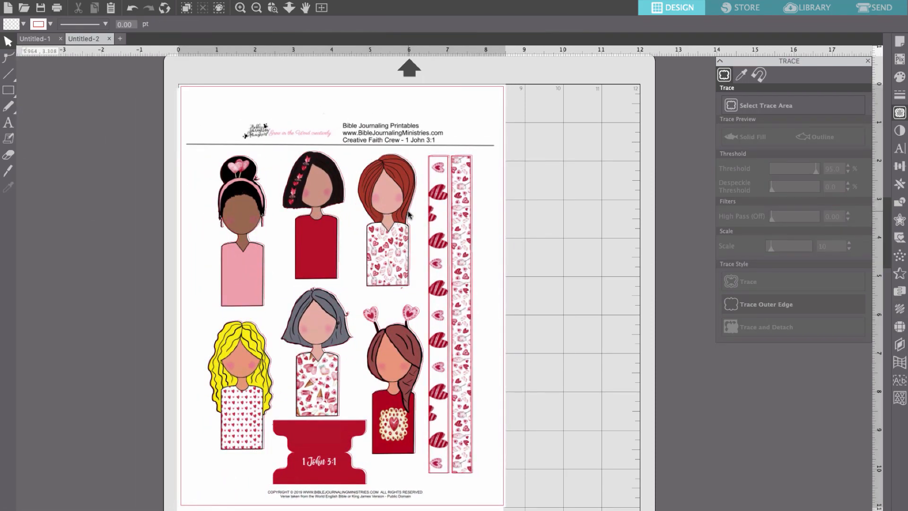
{"action": "key", "text": "super+z"}
{"action": "key", "text": "super+z"}
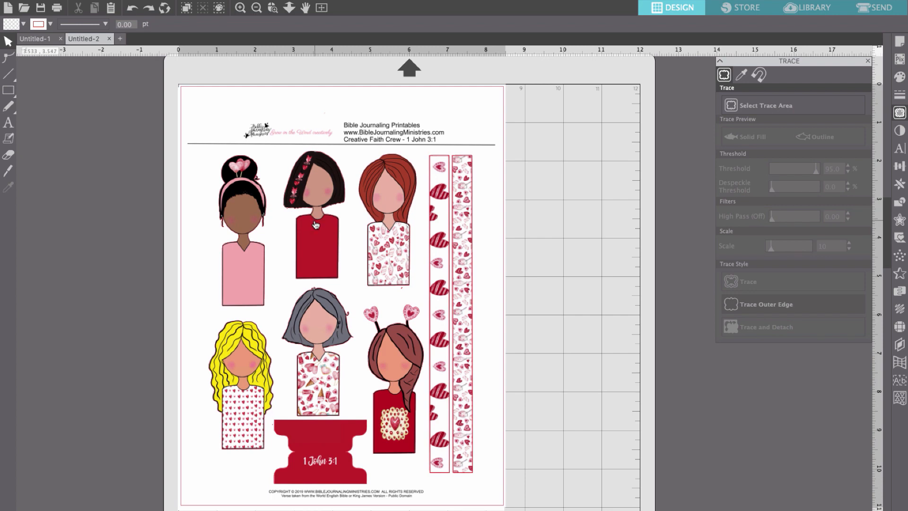
{"action": "mouse_move", "coordinate": [316, 224]}
{"action": "left_mouse_down"}
{"action": "mouse_move", "coordinate": [1, 218]}
{"action": "mouse_move", "coordinate": [17, 220]}
{"action": "left_mouse_up"}
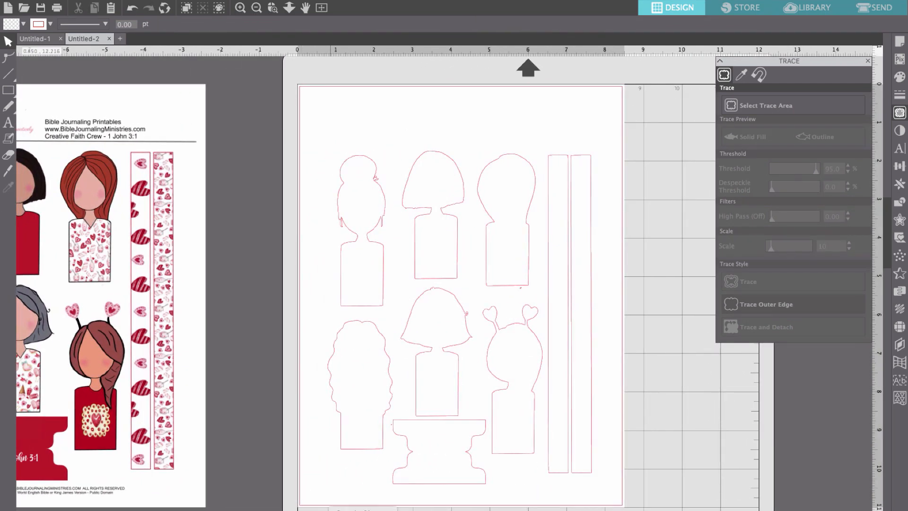
{"action": "scroll", "coordinate": [443, 278], "scroll_direction": "right", "scroll_amount": 3}
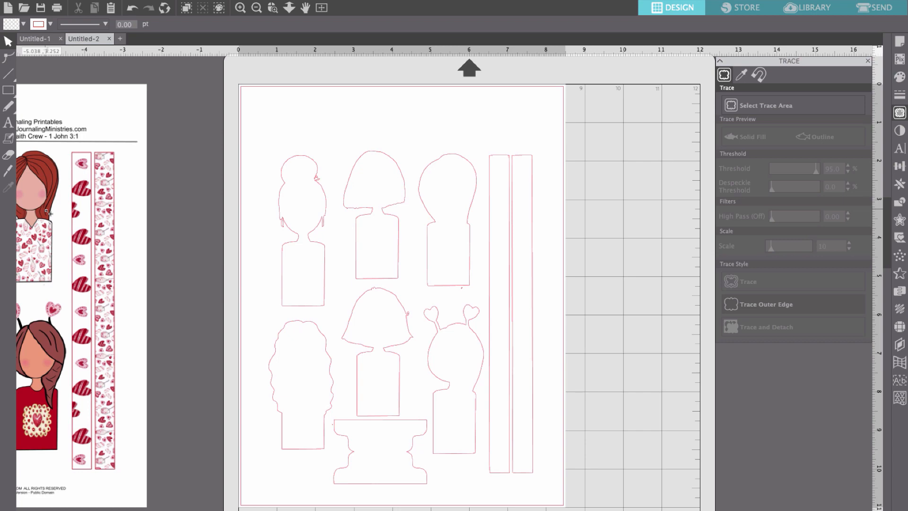
{"action": "scroll", "coordinate": [46, 213], "scroll_direction": "left", "scroll_amount": 3}
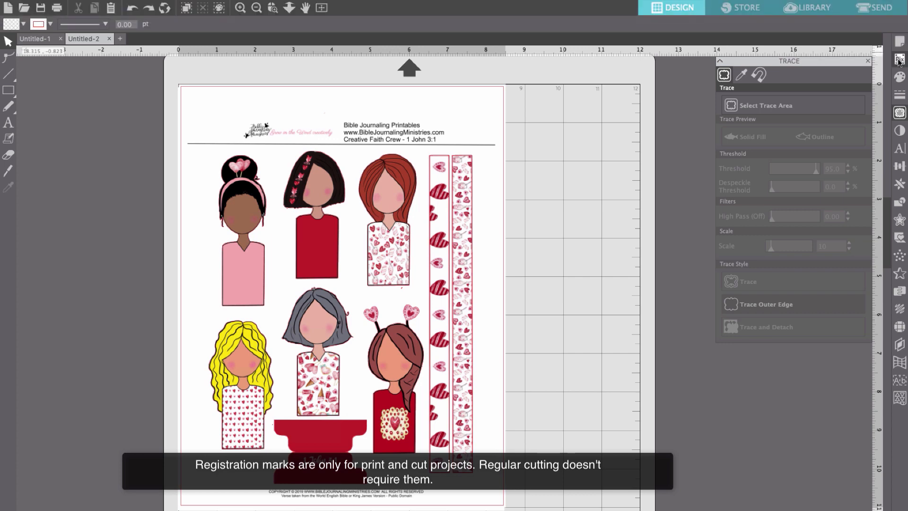
Turn on Type 1 registration marks for CAMEO, Portrait, Curio, and set the style back to Off
{"action": "left_click", "coordinate": [900, 43]}
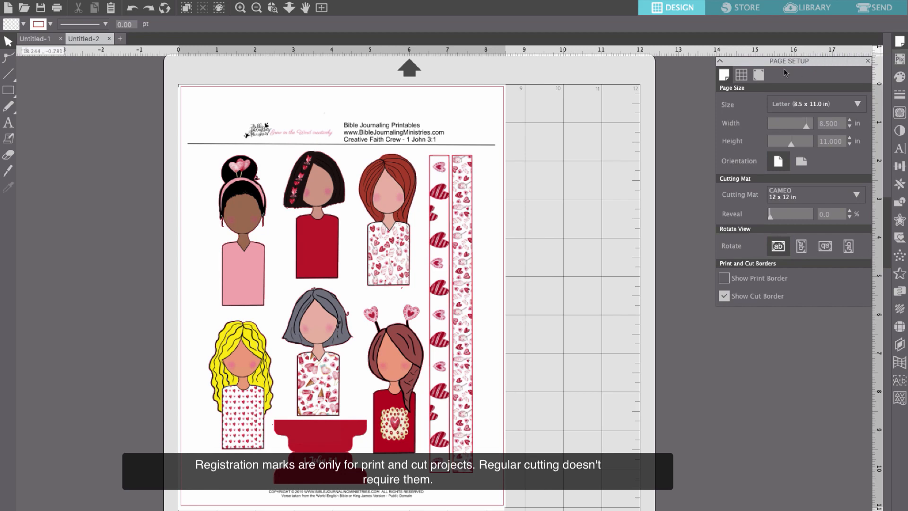
{"action": "left_click", "coordinate": [758, 76]}
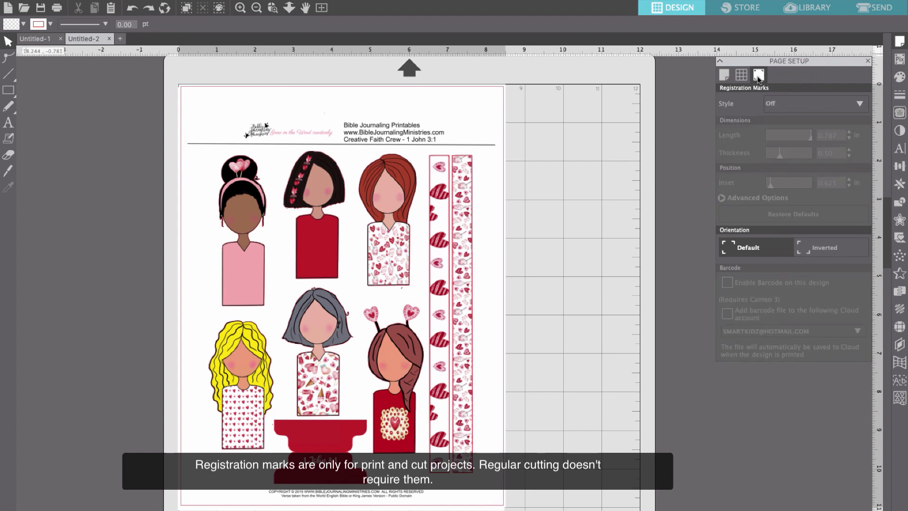
{"action": "left_click", "coordinate": [782, 105]}
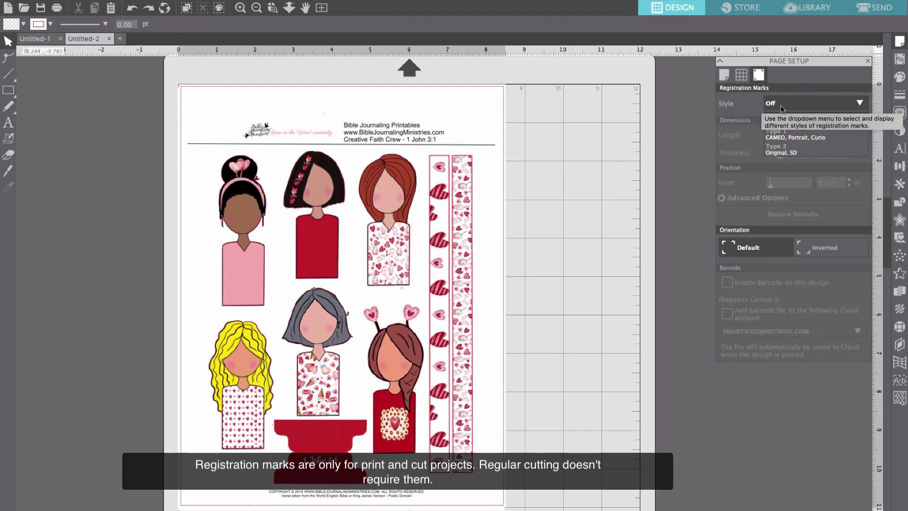
{"action": "left_click", "coordinate": [780, 137]}
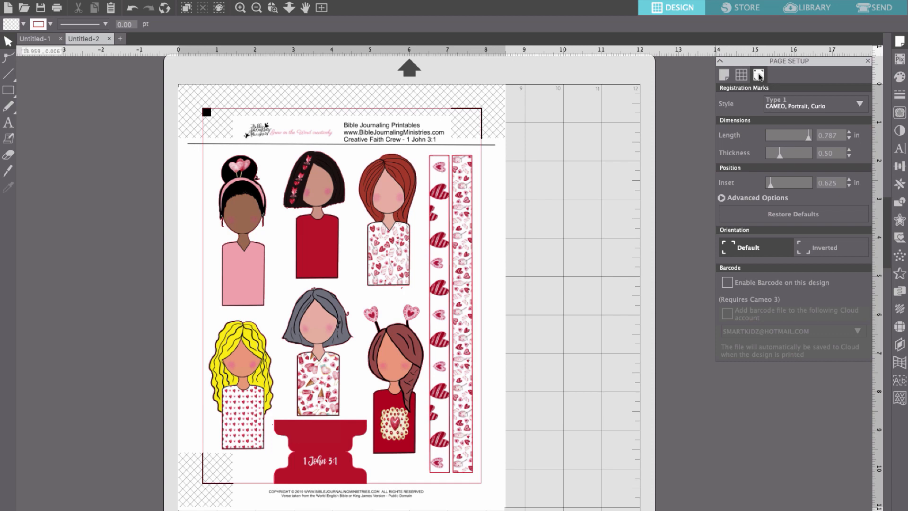
{"action": "left_click", "coordinate": [772, 106]}
{"action": "left_click", "coordinate": [769, 122]}
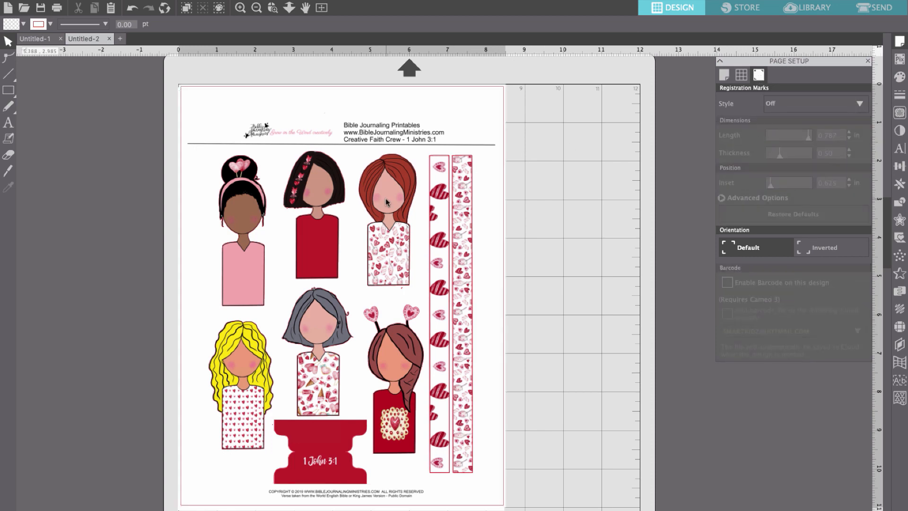
Move the printable image off the page and split the combined traced outline into individual shapes
{"action": "left_click_drag", "start_coordinate": [387, 203], "coordinate": [3, 200]}
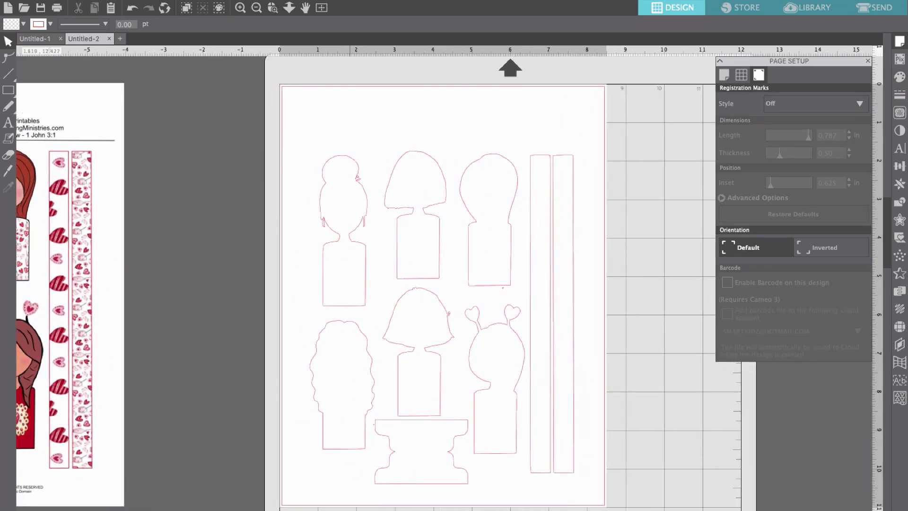
{"action": "scroll", "coordinate": [438, 284], "scroll_direction": "right", "scroll_amount": 3}
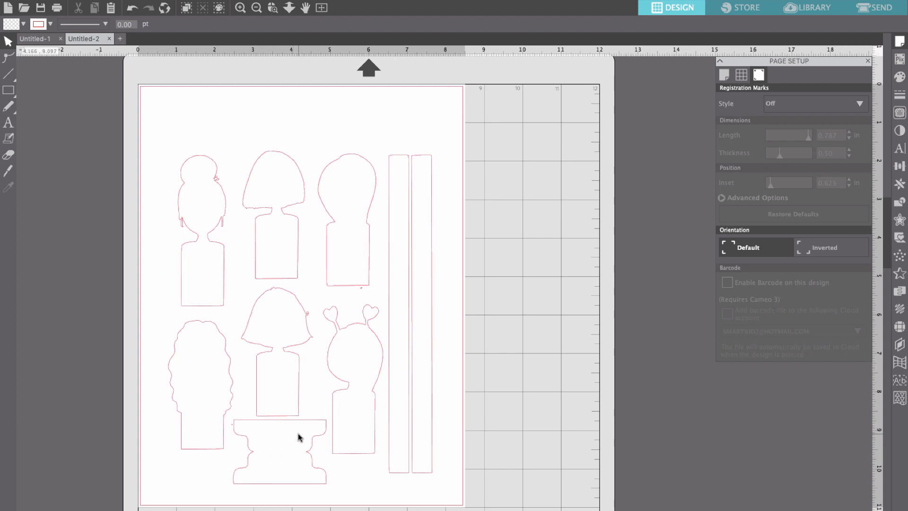
{"action": "left_click", "coordinate": [182, 168]}
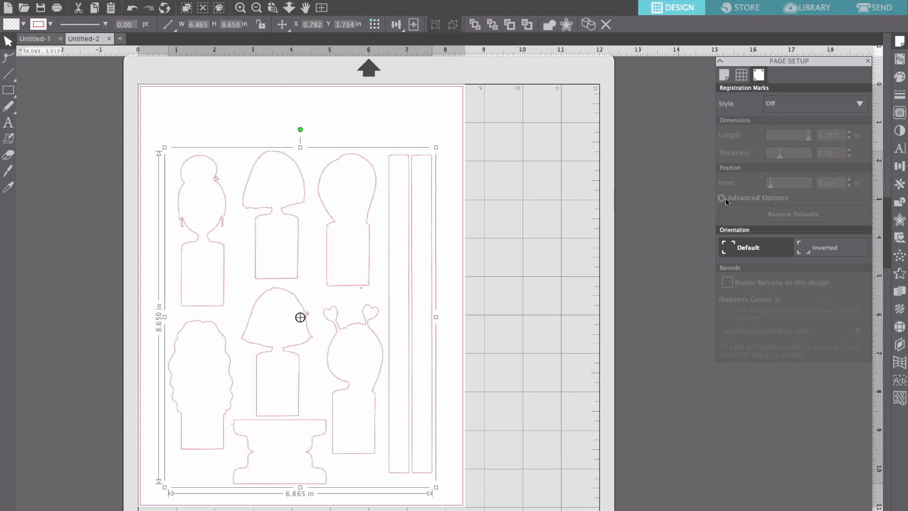
{"action": "left_click", "coordinate": [901, 204]}
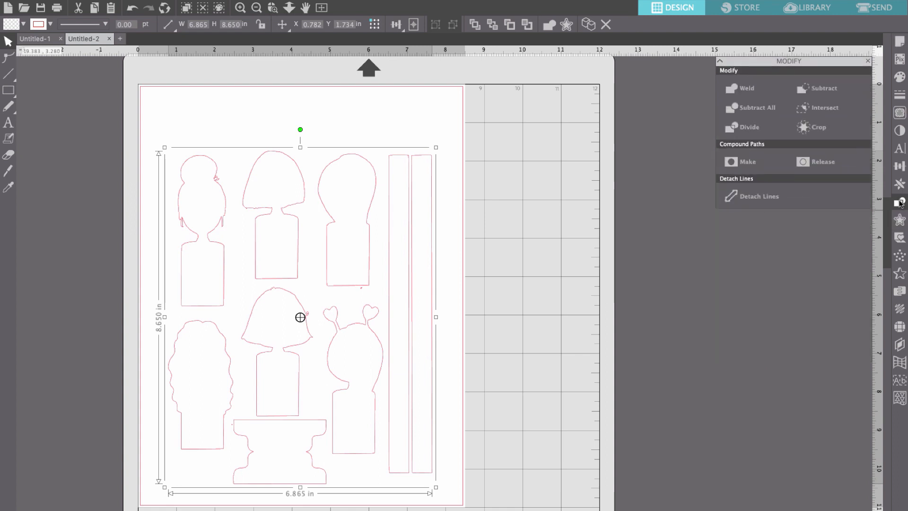
{"action": "left_click", "coordinate": [752, 129]}
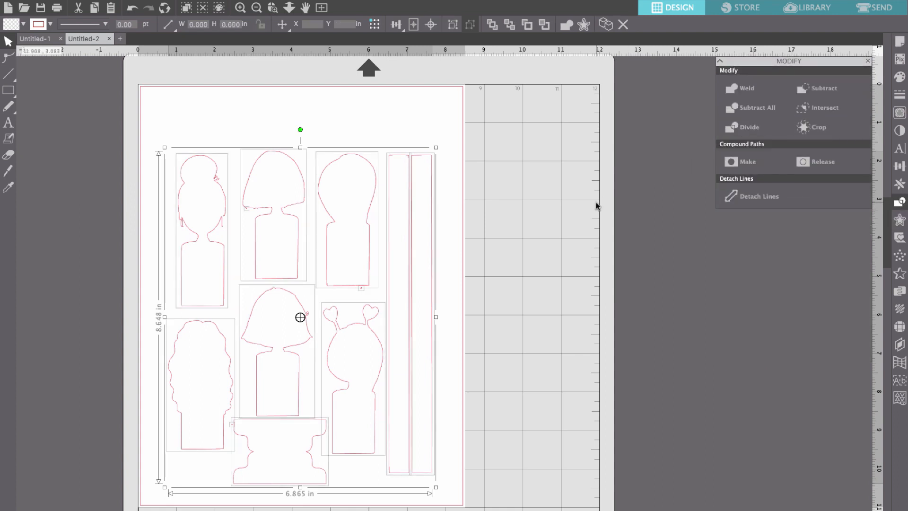
{"action": "left_click", "coordinate": [460, 205]}
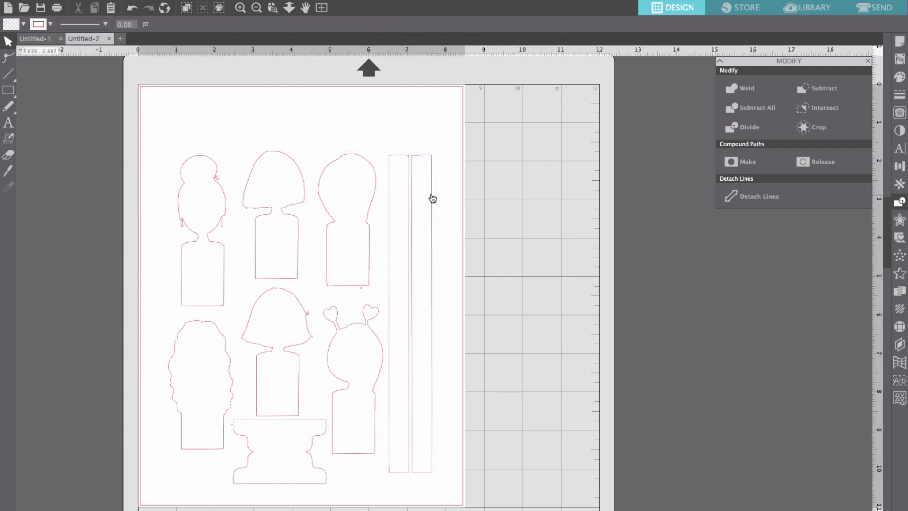
Delete the two long strip outlines and the 1 John 3:1 banner outline
{"action": "left_click_drag", "start_coordinate": [430, 196], "coordinate": [501, 198]}
{"action": "left_click_drag", "start_coordinate": [404, 203], "coordinate": [471, 208]}
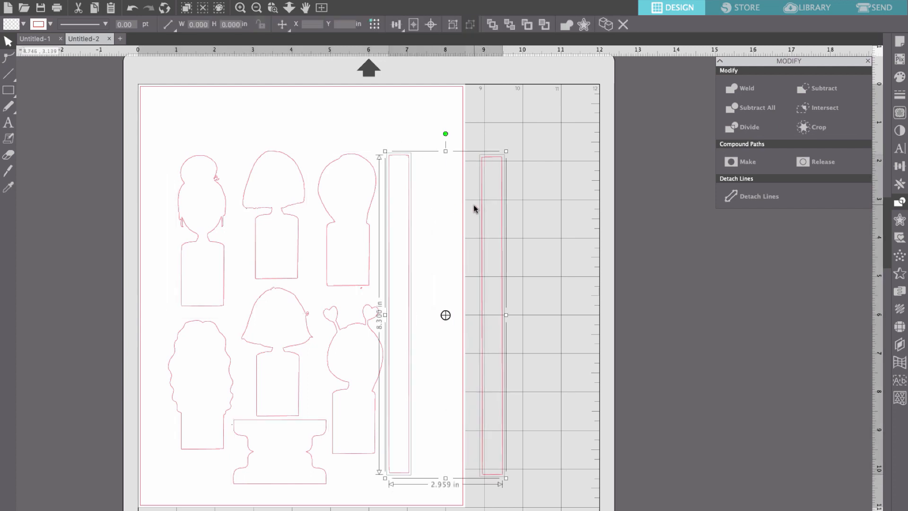
{"action": "left_click", "coordinate": [401, 192]}
{"action": "left_click", "coordinate": [390, 177]}
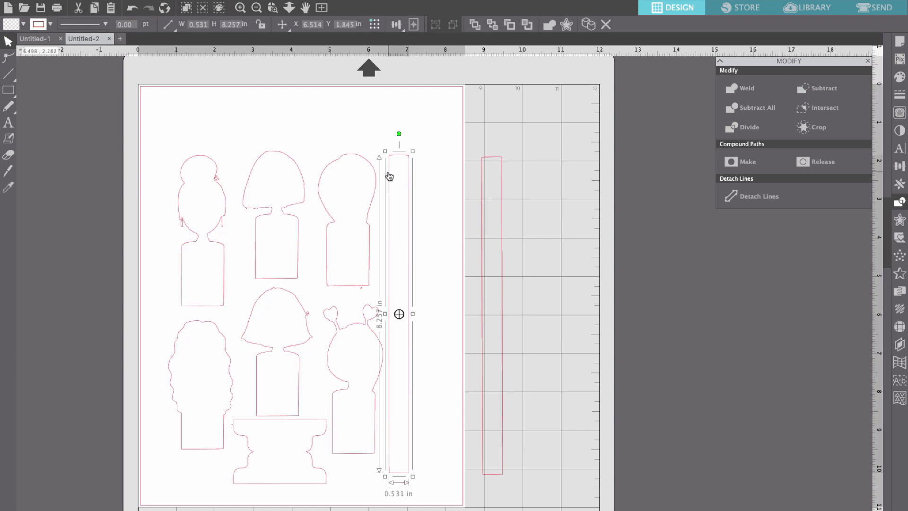
{"action": "left_click_drag", "start_coordinate": [389, 176], "coordinate": [482, 162]}
{"action": "key", "text": "Delete"}
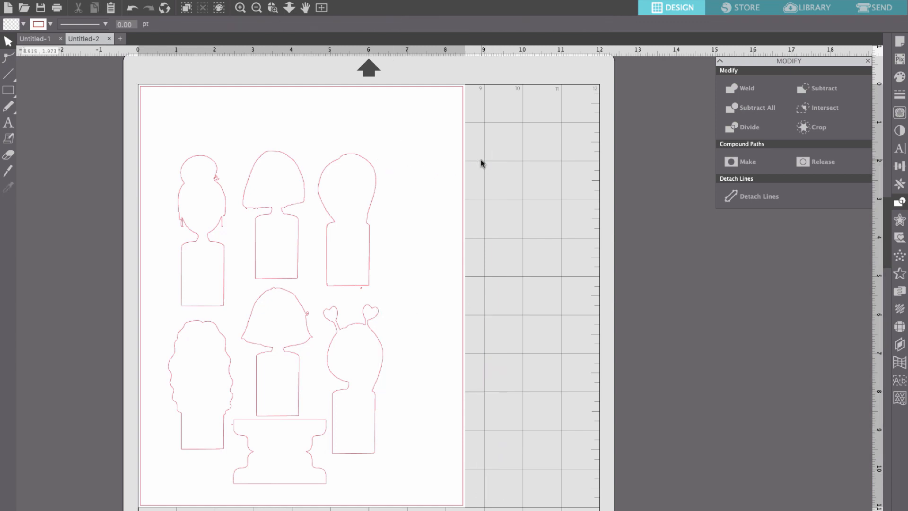
{"action": "left_click", "coordinate": [289, 426]}
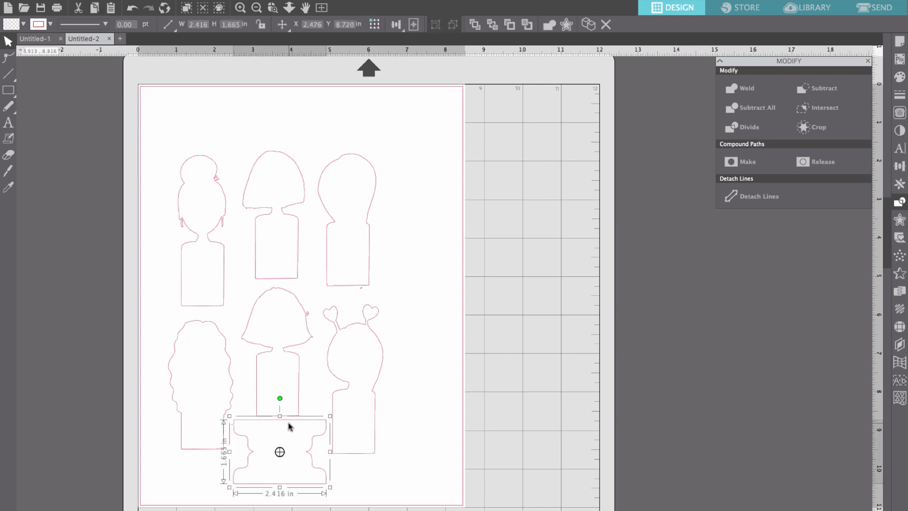
{"action": "key", "text": "Delete"}
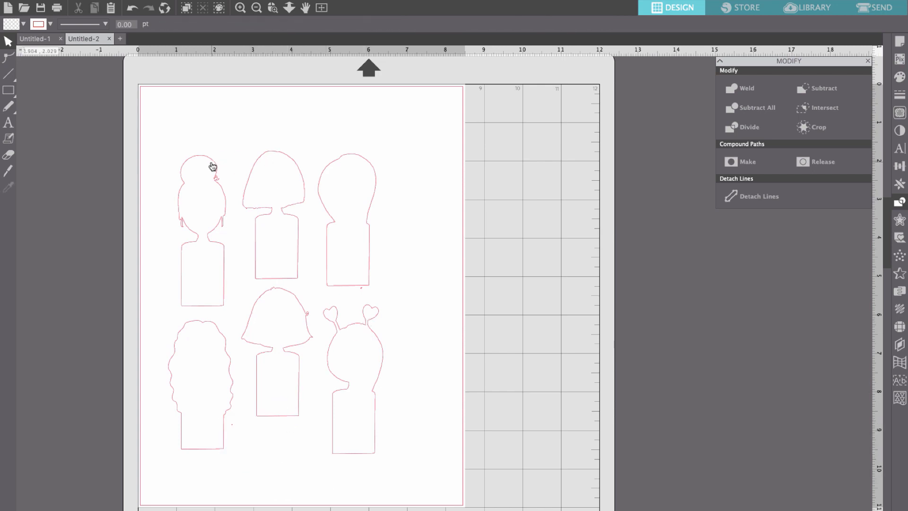
Move the three doll outlines of the upper row higher on the page and space them apart
{"action": "left_click_drag", "start_coordinate": [212, 167], "coordinate": [202, 118]}
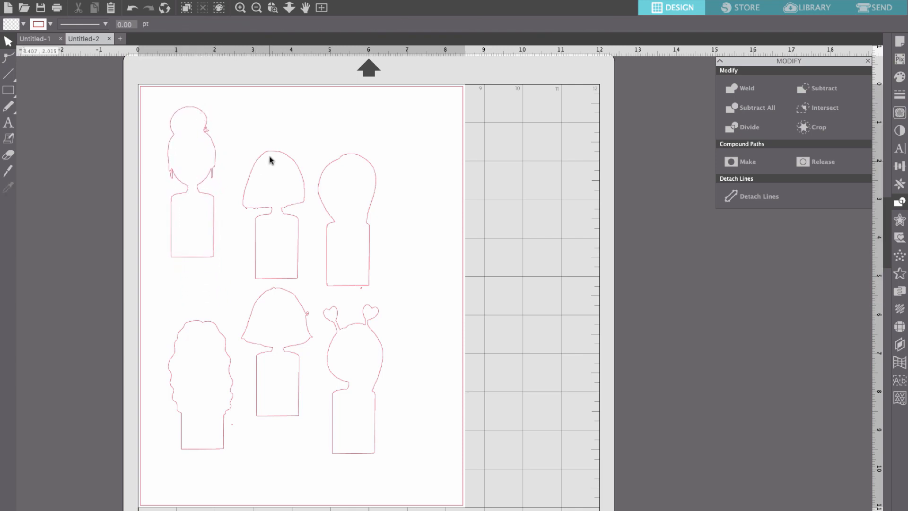
{"action": "left_click_drag", "start_coordinate": [270, 160], "coordinate": [297, 123]}
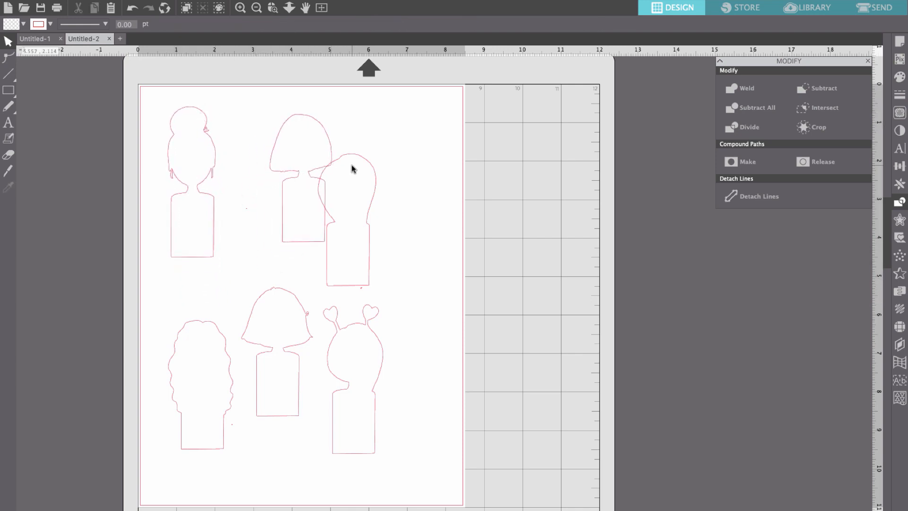
{"action": "left_click_drag", "start_coordinate": [347, 219], "coordinate": [393, 184]}
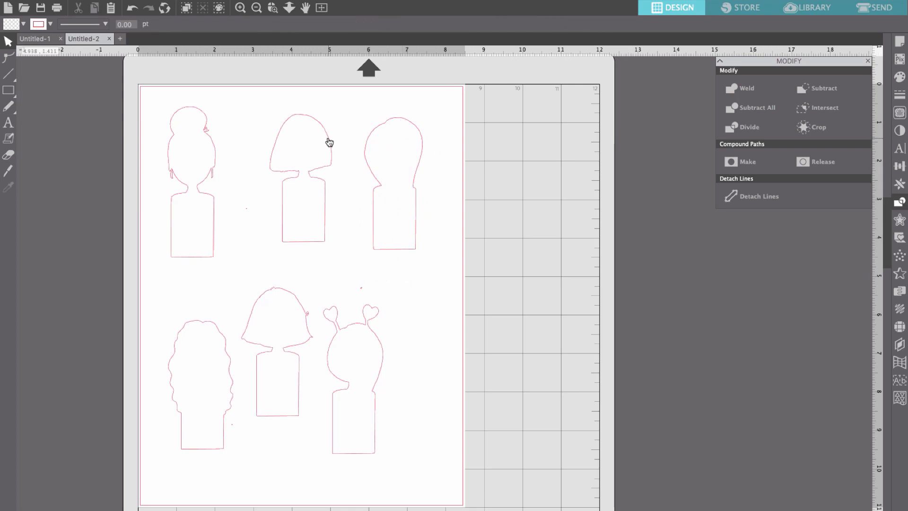
{"action": "left_click_drag", "start_coordinate": [330, 142], "coordinate": [308, 144]}
{"action": "left_click_drag", "start_coordinate": [383, 133], "coordinate": [351, 136]}
Space out the second and third doll outlines of the lower row and nudge the upper row's third doll to match
{"action": "left_click_drag", "start_coordinate": [348, 327], "coordinate": [369, 318]}
{"action": "left_click_drag", "start_coordinate": [306, 324], "coordinate": [320, 349]}
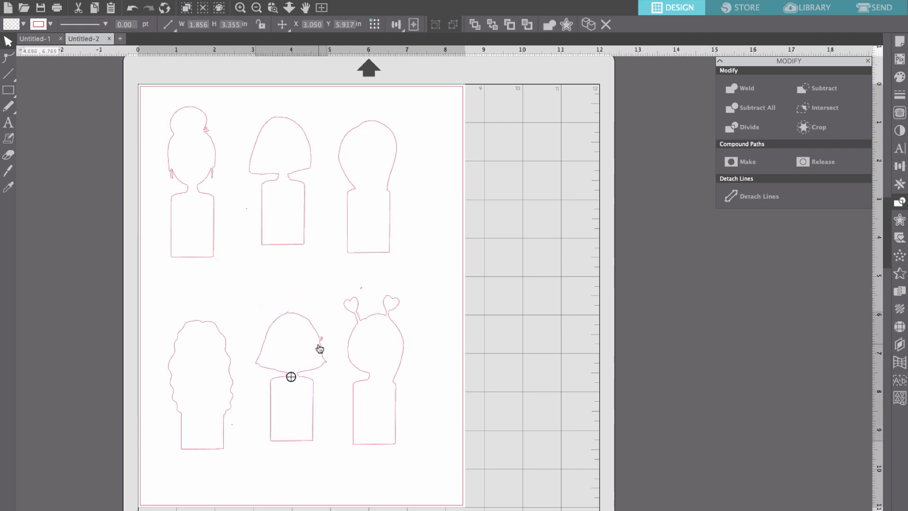
{"action": "left_click_drag", "start_coordinate": [402, 342], "coordinate": [420, 343]}
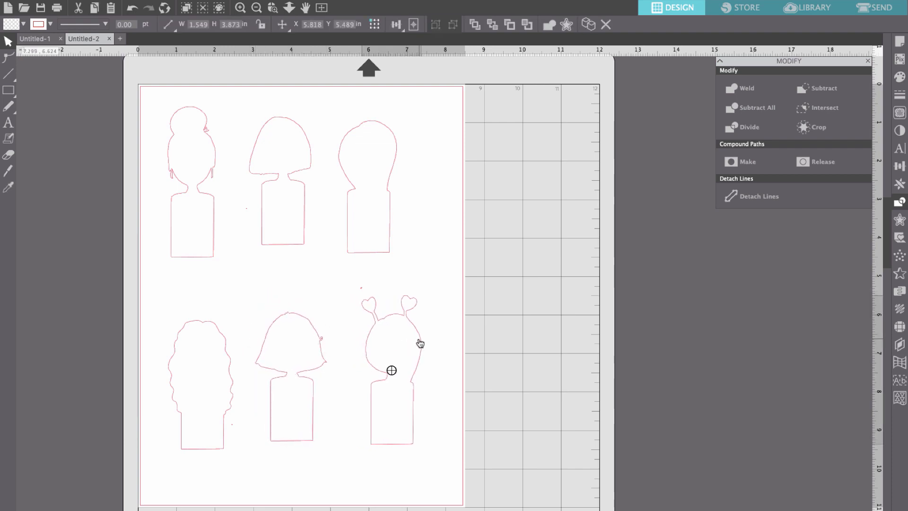
{"action": "left_click_drag", "start_coordinate": [318, 341], "coordinate": [328, 341]}
{"action": "left_click", "coordinate": [377, 265]}
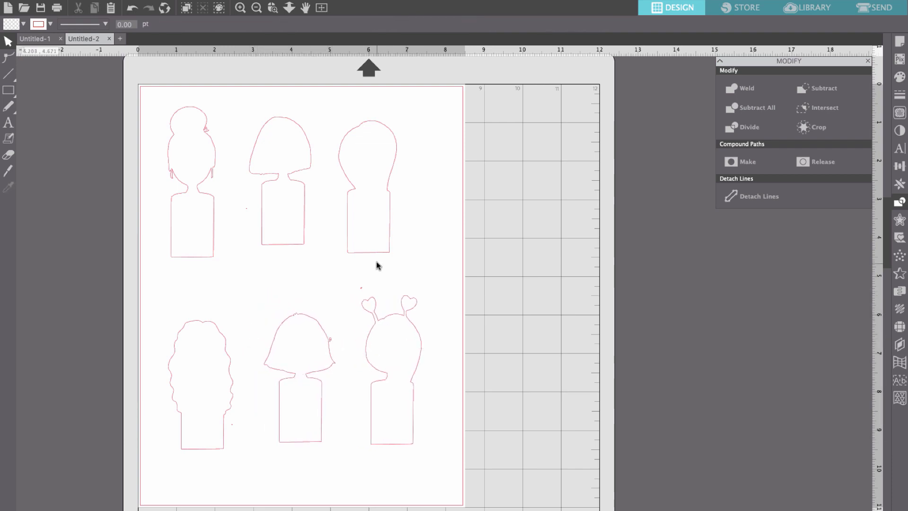
{"action": "left_click_drag", "start_coordinate": [387, 250], "coordinate": [397, 239]}
{"action": "left_click", "coordinate": [343, 249]}
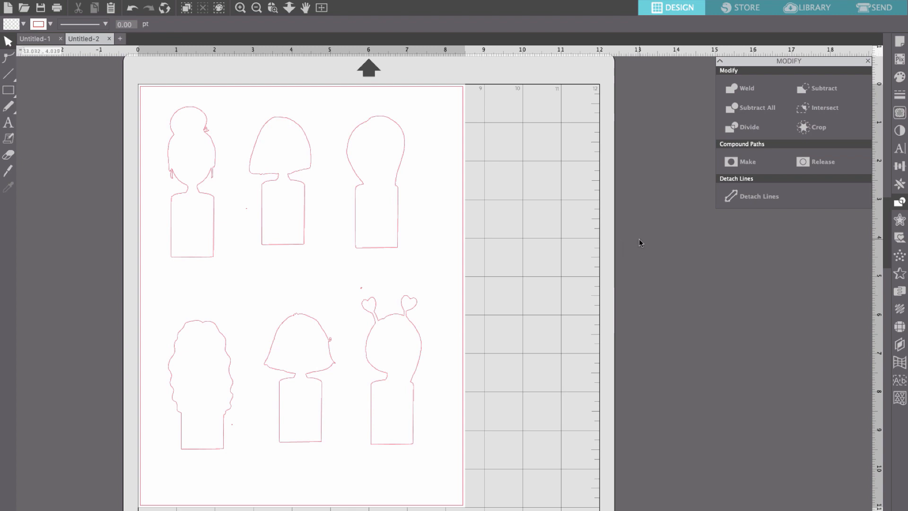
Try an offset around the third doll outline of the upper row
{"action": "left_click", "coordinate": [900, 220]}
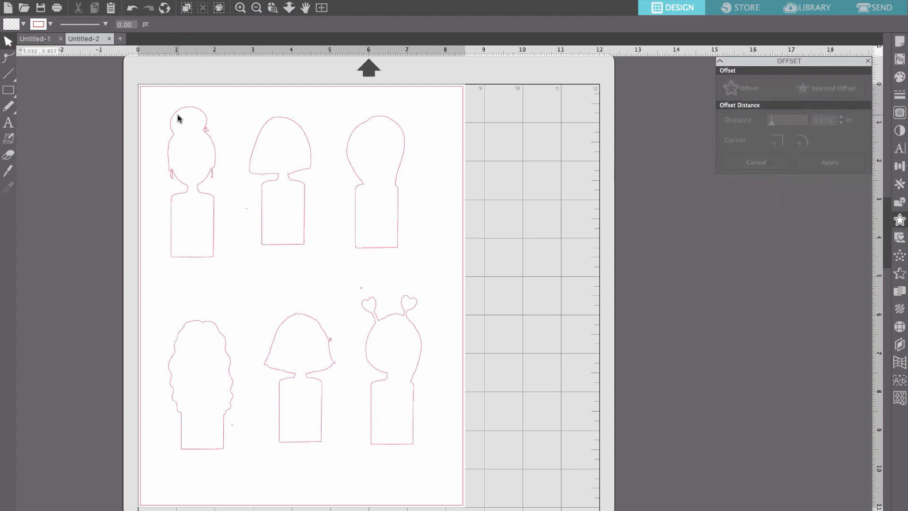
{"action": "left_click_drag", "start_coordinate": [148, 90], "coordinate": [442, 446]}
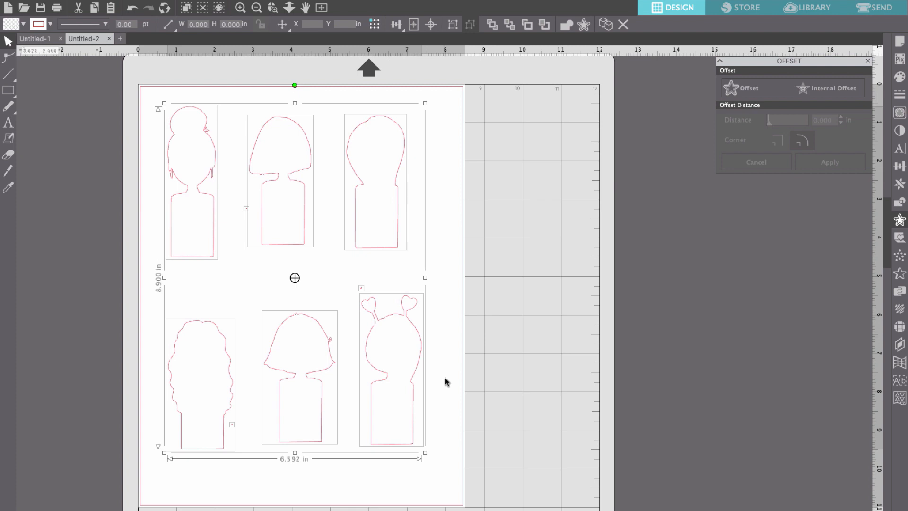
{"action": "left_click", "coordinate": [449, 326]}
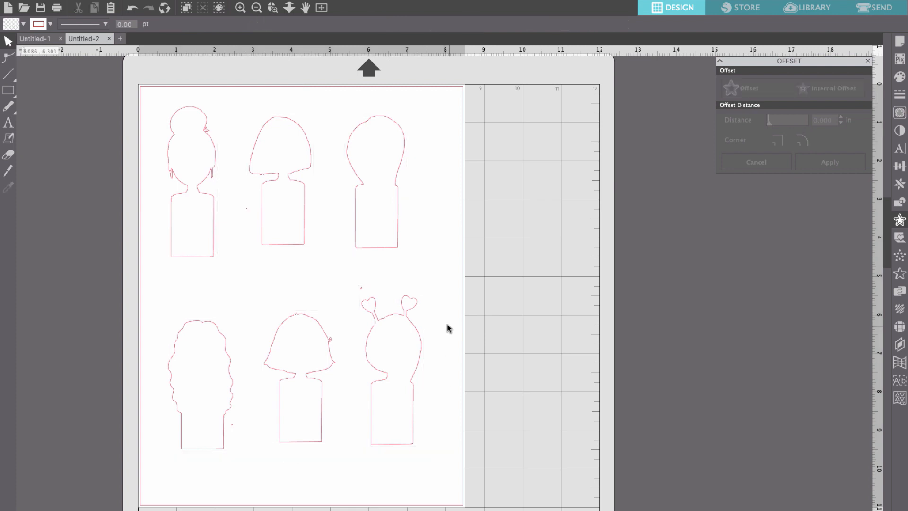
{"action": "left_click", "coordinate": [364, 249]}
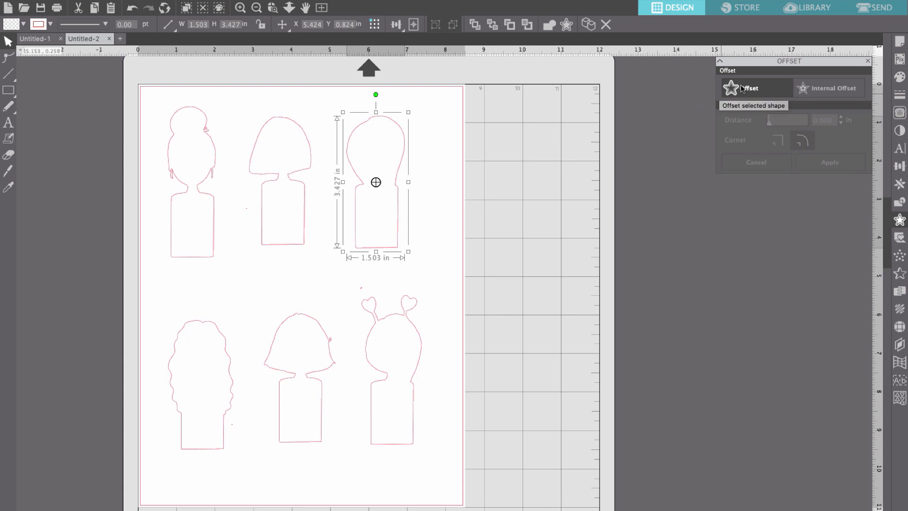
{"action": "left_click", "coordinate": [741, 86]}
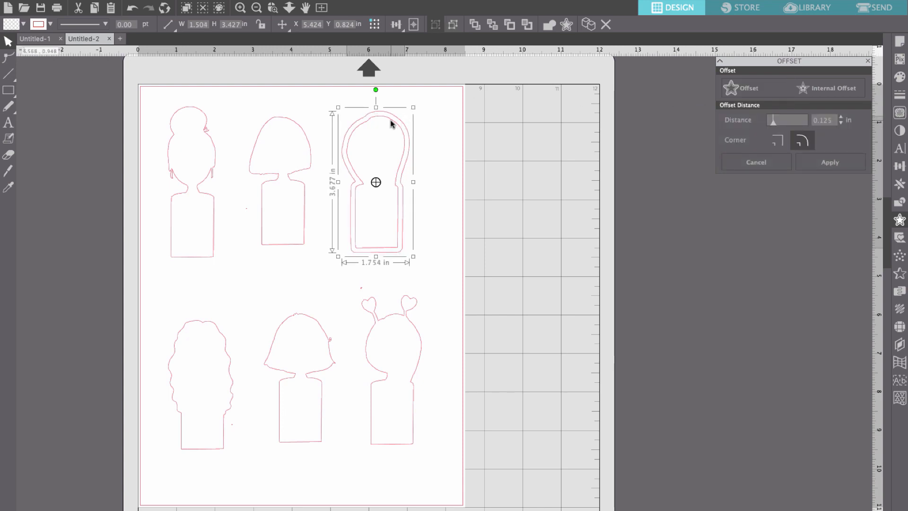
Reduce the trial offset distance around the third doll outline to 0.050 in
{"action": "left_click", "coordinate": [842, 123]}
{"action": "left_click", "coordinate": [842, 123]}
{"action": "left_click", "coordinate": [842, 123]}
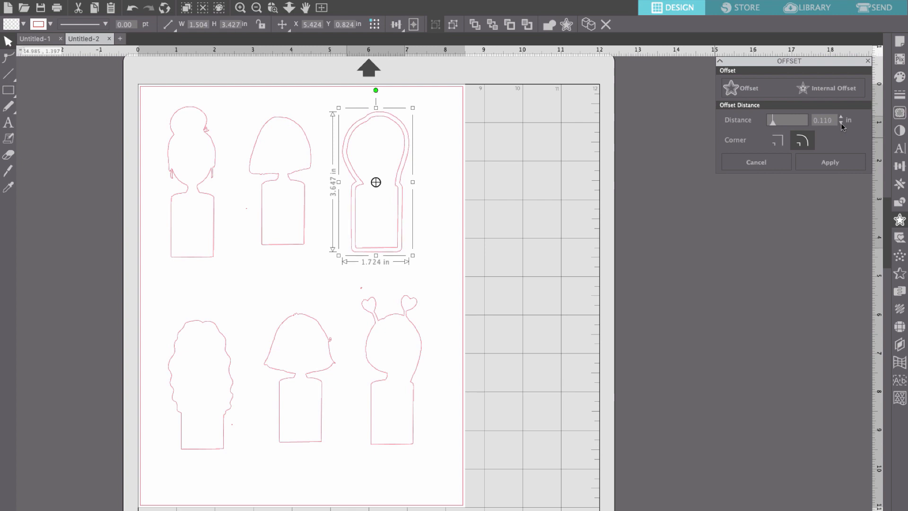
{"action": "left_click", "coordinate": [842, 124]}
{"action": "left_click", "coordinate": [842, 123]}
{"action": "left_click", "coordinate": [841, 123]}
{"action": "left_click", "coordinate": [841, 124]}
{"action": "left_click", "coordinate": [841, 123]}
{"action": "left_click", "coordinate": [841, 123]}
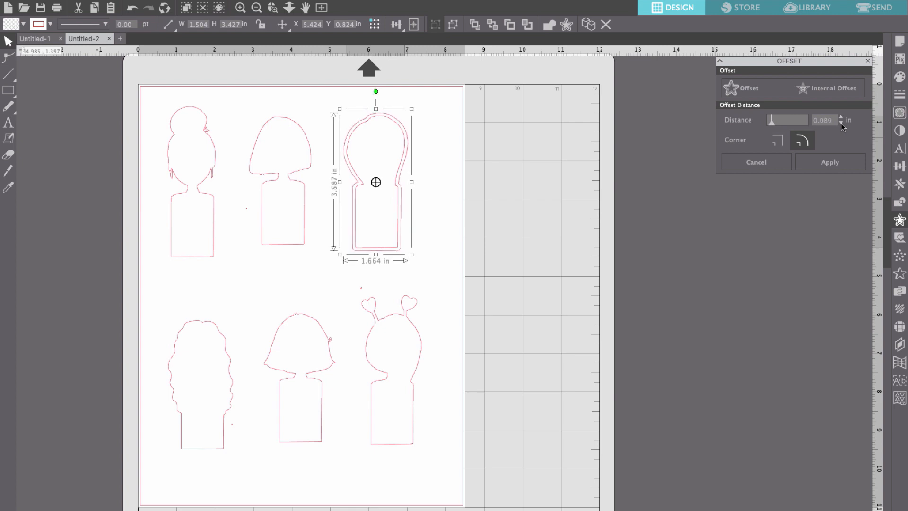
{"action": "left_click", "coordinate": [841, 123]}
{"action": "left_click", "coordinate": [841, 123]}
{"action": "left_click", "coordinate": [841, 123]}
{"action": "left_click", "coordinate": [841, 123]}
{"action": "left_click", "coordinate": [841, 123]}
{"action": "left_click", "coordinate": [841, 123]}
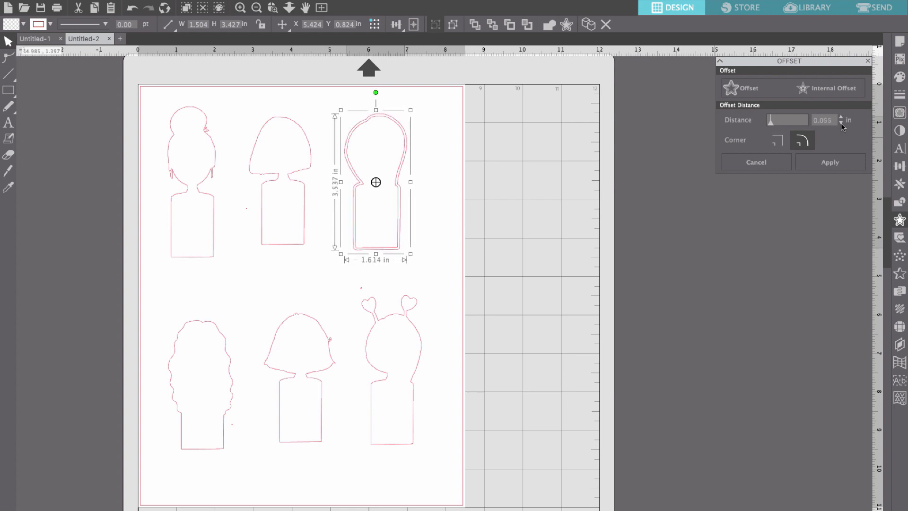
{"action": "left_click", "coordinate": [841, 123]}
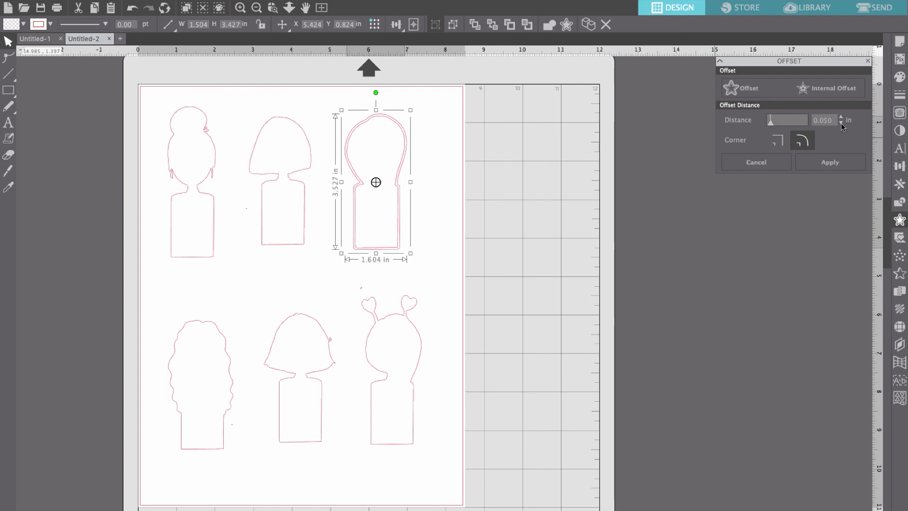
Undo the distance changes and the trial offset on the upper row's third doll outline
{"action": "left_click", "coordinate": [841, 123]}
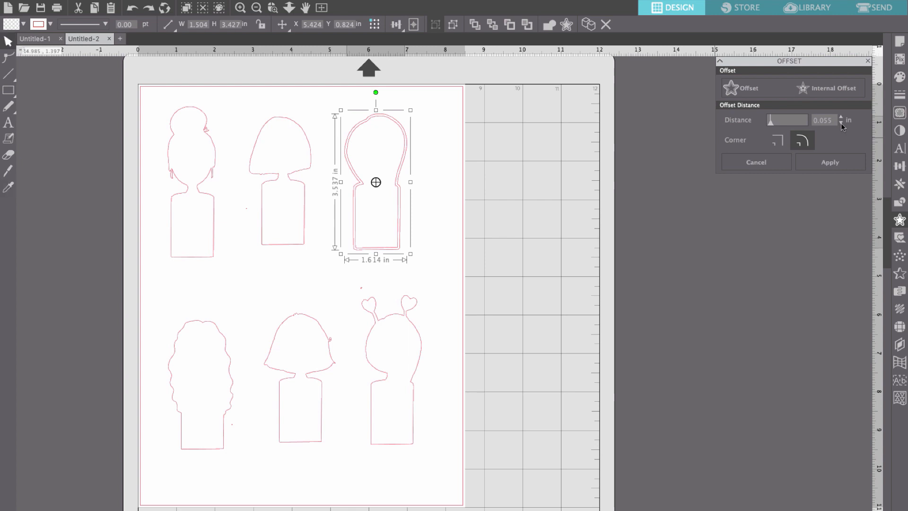
{"action": "left_click", "coordinate": [841, 123]}
{"action": "left_click", "coordinate": [841, 123]}
{"action": "left_click", "coordinate": [841, 123]}
{"action": "left_click", "coordinate": [841, 123]}
{"action": "left_click", "coordinate": [841, 123]}
{"action": "left_click", "coordinate": [841, 123]}
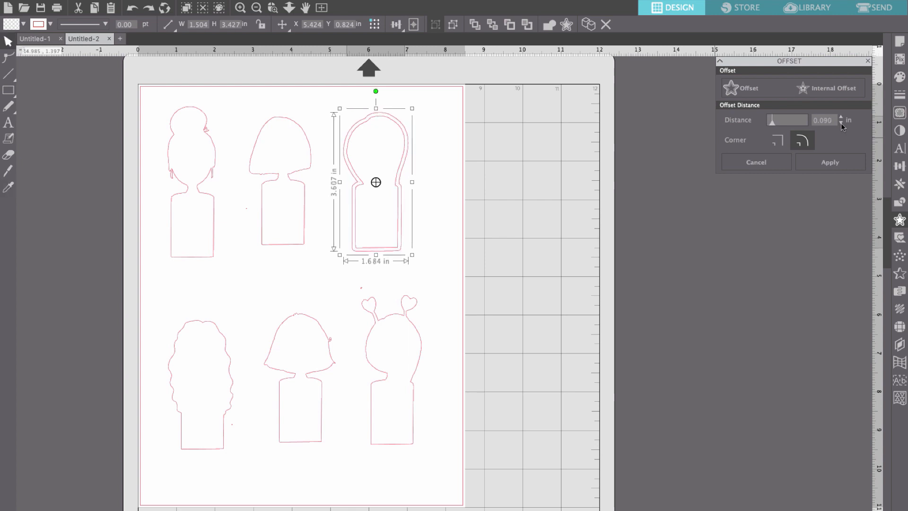
{"action": "left_click", "coordinate": [841, 123]}
{"action": "left_click", "coordinate": [841, 123]}
{"action": "left_click", "coordinate": [841, 123]}
{"action": "left_click", "coordinate": [841, 123]}
{"action": "key", "text": "super+z"}
{"action": "key", "text": "super+z"}
{"action": "key", "text": "super+z"}
{"action": "key", "text": "super+z"}
{"action": "key", "text": "super+z"}
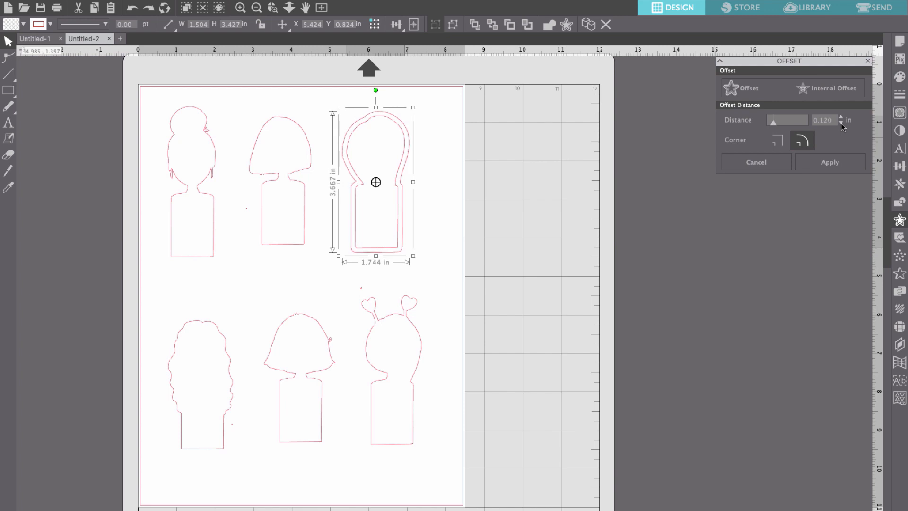
{"action": "key", "text": "super+z"}
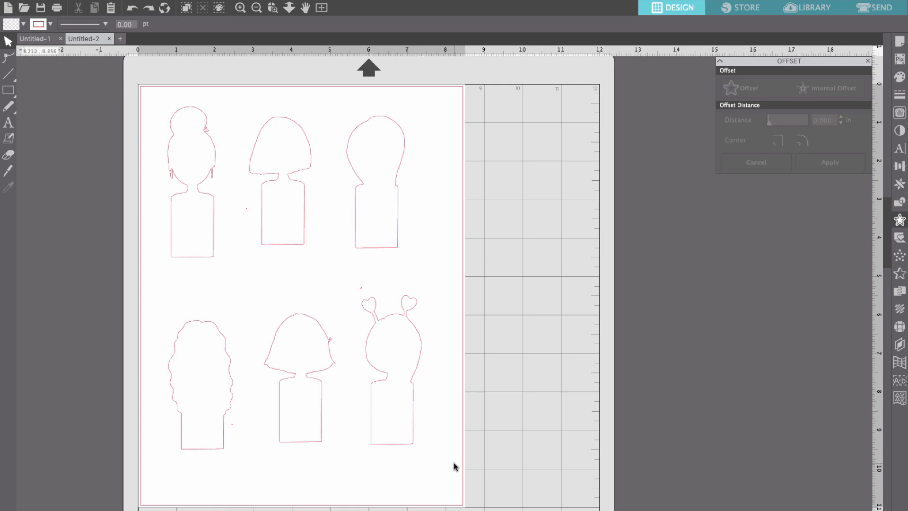
Offset all the traced outlines on the page by 0.125 in with rounded corners
{"action": "left_click_drag", "start_coordinate": [454, 463], "coordinate": [141, 94]}
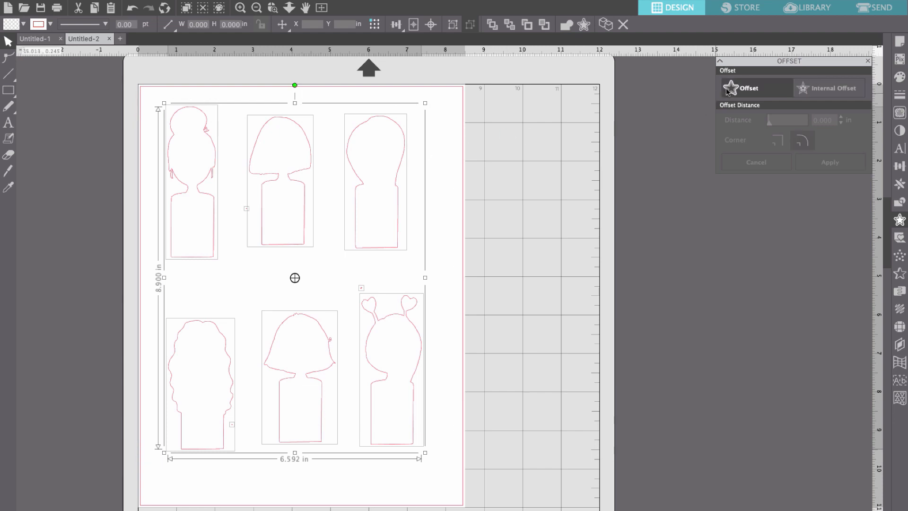
{"action": "left_click", "coordinate": [728, 90]}
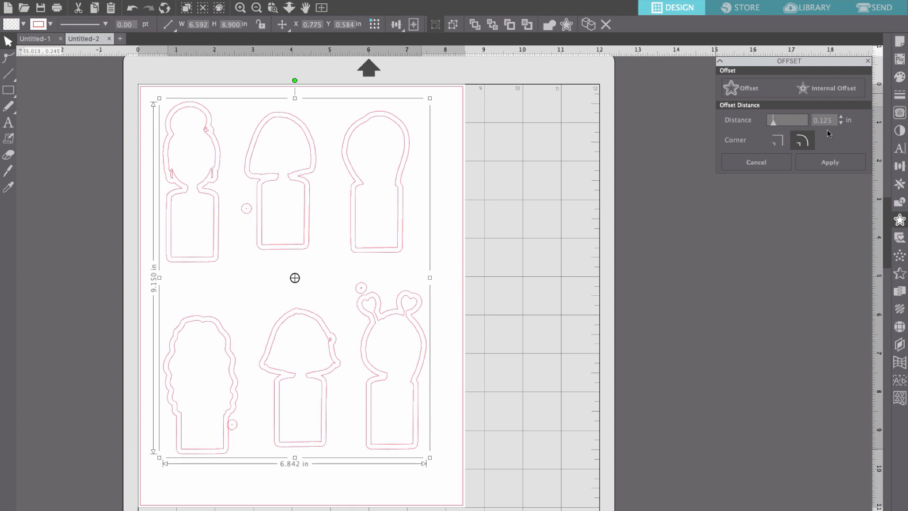
{"action": "left_click", "coordinate": [465, 150]}
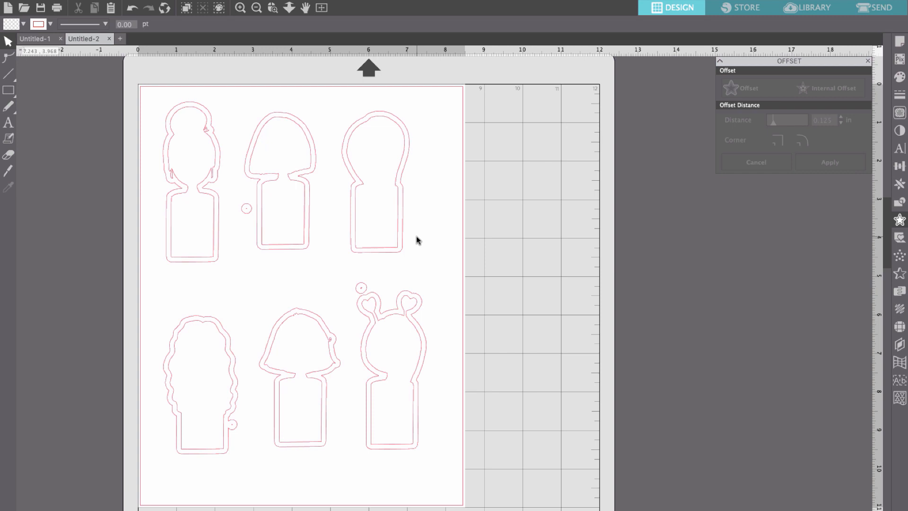
Pull the inner outlines of the upper row's third and second dolls out of their offsets and delete them
{"action": "left_click", "coordinate": [397, 224]}
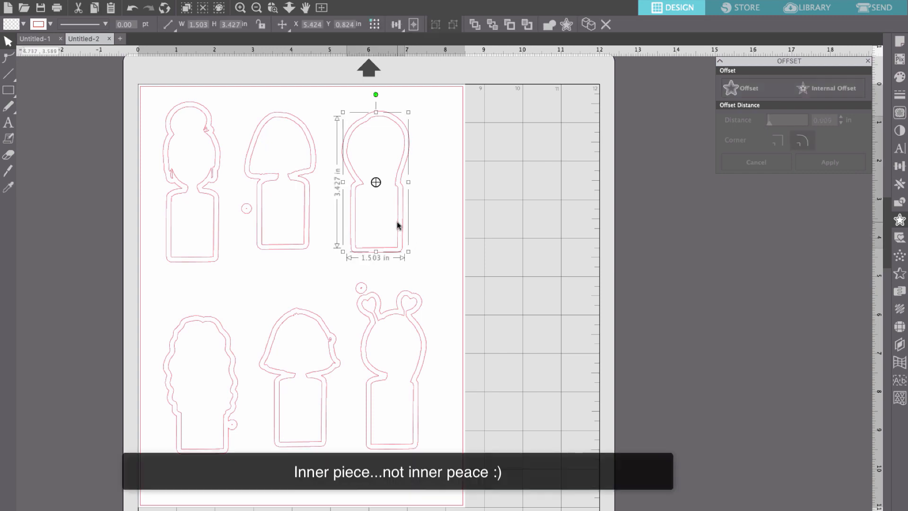
{"action": "left_click_drag", "start_coordinate": [399, 226], "coordinate": [491, 234]}
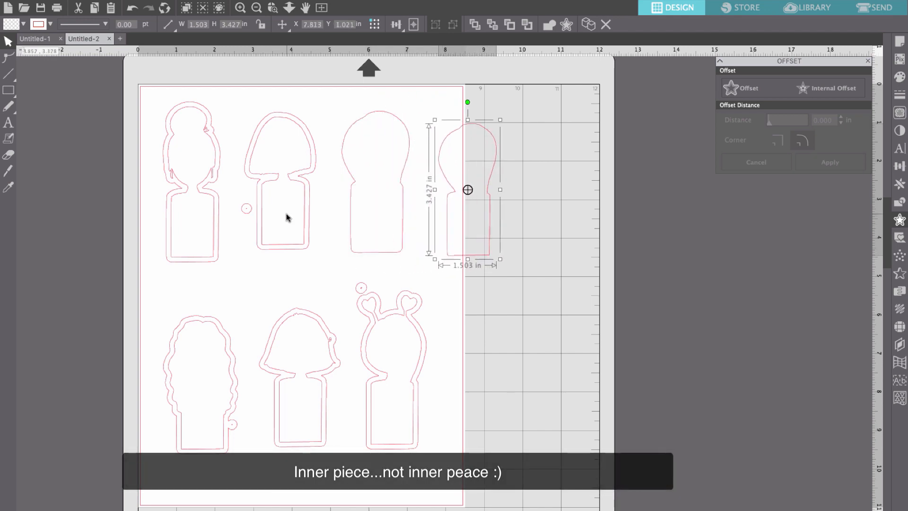
{"action": "left_click", "coordinate": [304, 206]}
{"action": "left_click", "coordinate": [301, 197]}
{"action": "left_click_drag", "start_coordinate": [300, 189], "coordinate": [498, 201]}
{"action": "left_click", "coordinate": [516, 266]}
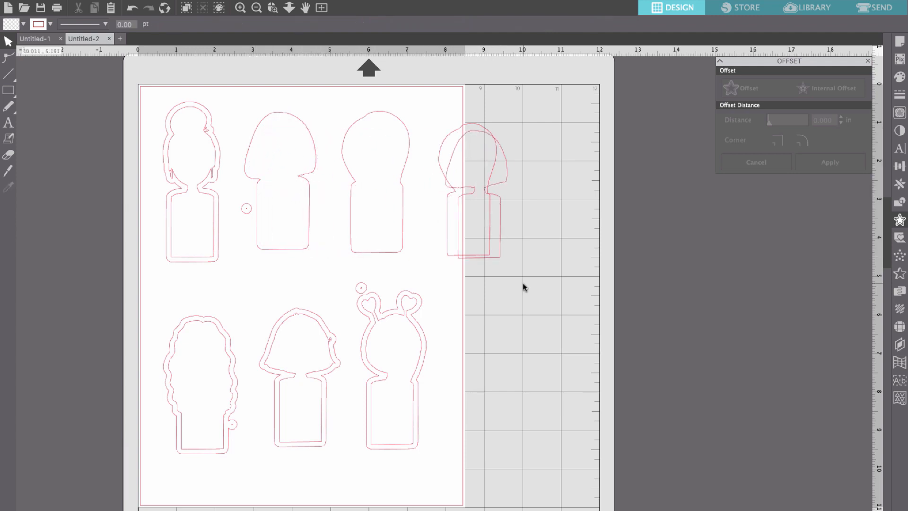
{"action": "left_click_drag", "start_coordinate": [523, 283], "coordinate": [485, 156]}
{"action": "key", "text": "Delete"}
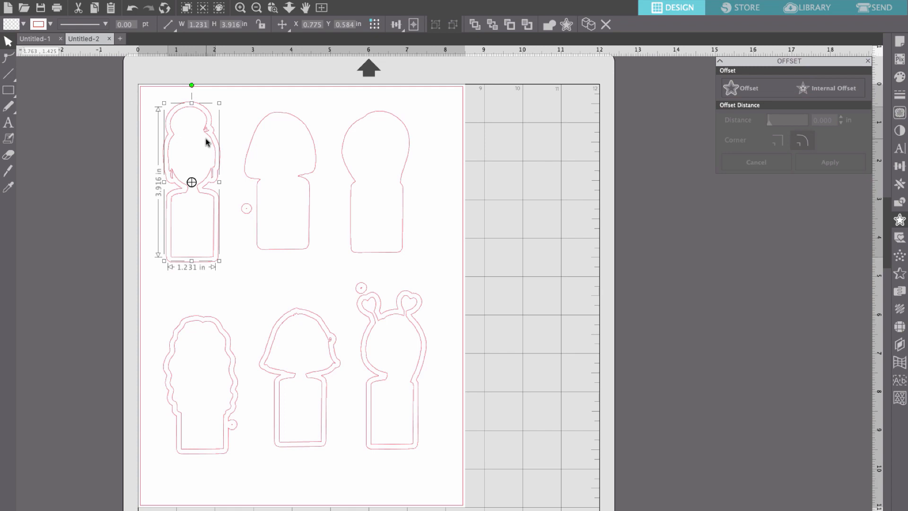
Pull out and delete the inner outlines of the bun-haired doll and the doll with heart antennae
{"action": "left_click_drag", "start_coordinate": [205, 141], "coordinate": [476, 152]}
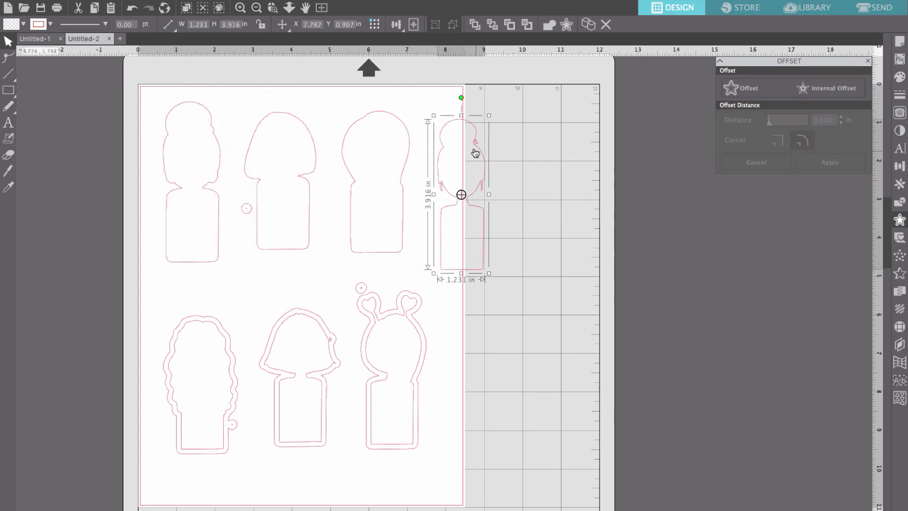
{"action": "key", "text": "Delete"}
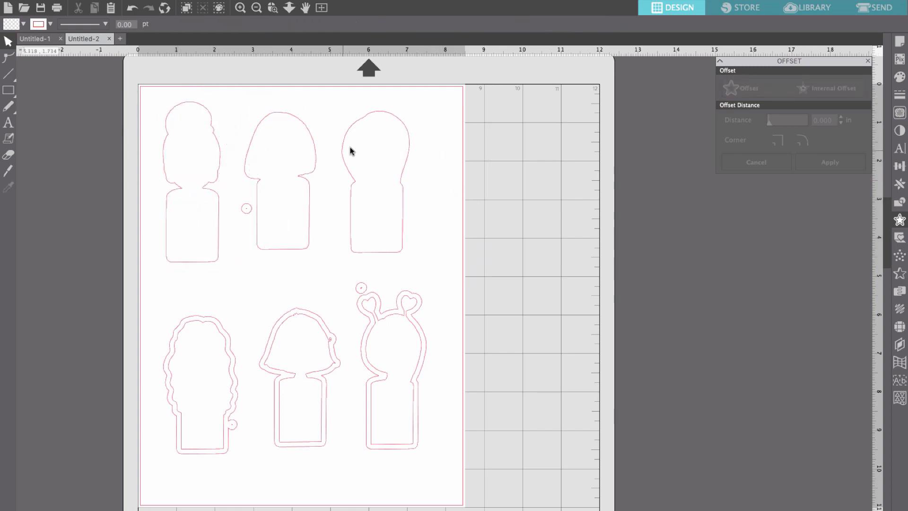
{"action": "left_click", "coordinate": [358, 129]}
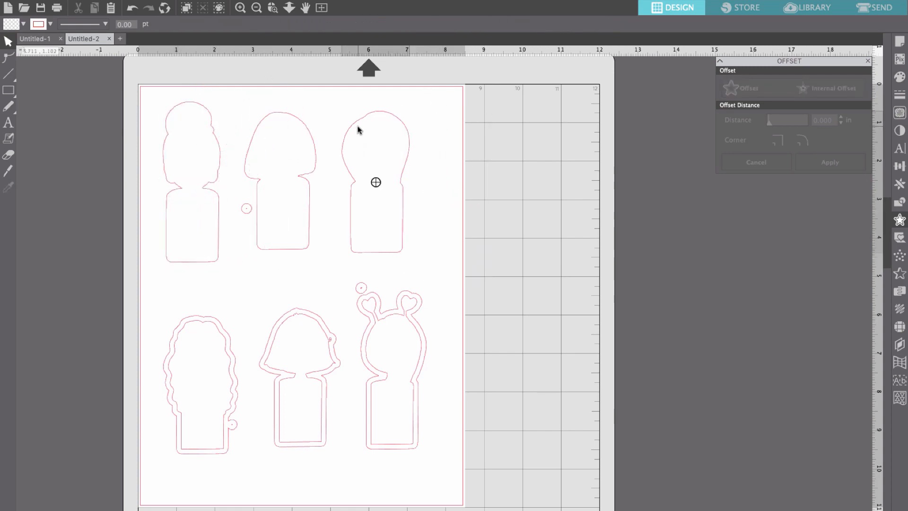
{"action": "left_click", "coordinate": [406, 315]}
{"action": "left_click_drag", "start_coordinate": [405, 317], "coordinate": [502, 300]}
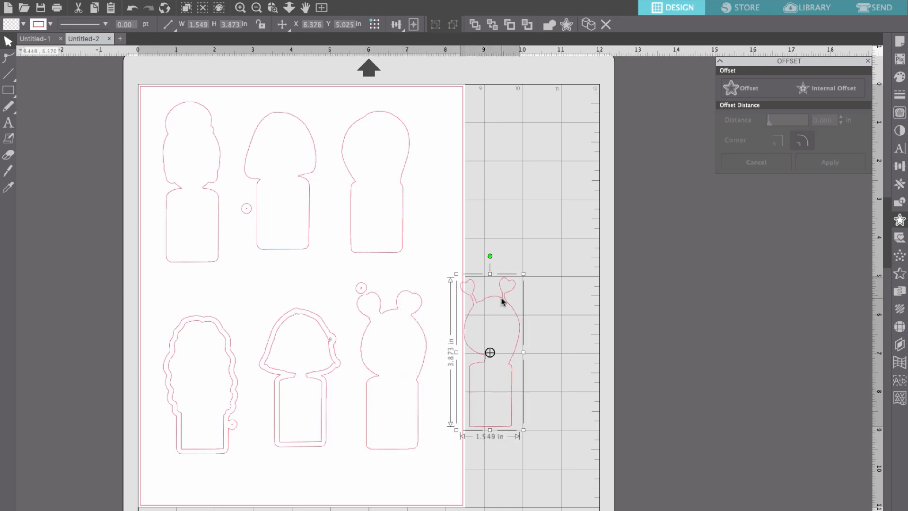
{"action": "key", "text": "Delete"}
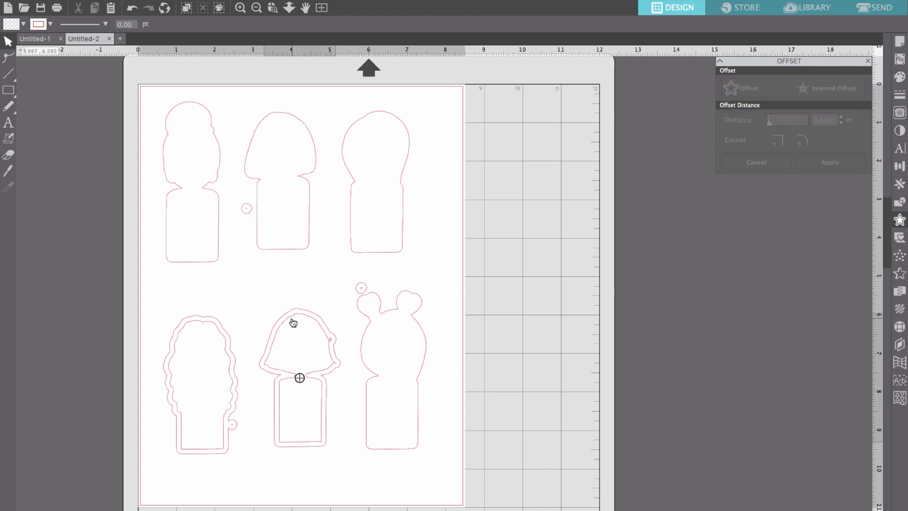
Move the inner outlines of the lower row's middle and wavy-haired dolls off the cutting mat
{"action": "left_click_drag", "start_coordinate": [294, 323], "coordinate": [641, 304]}
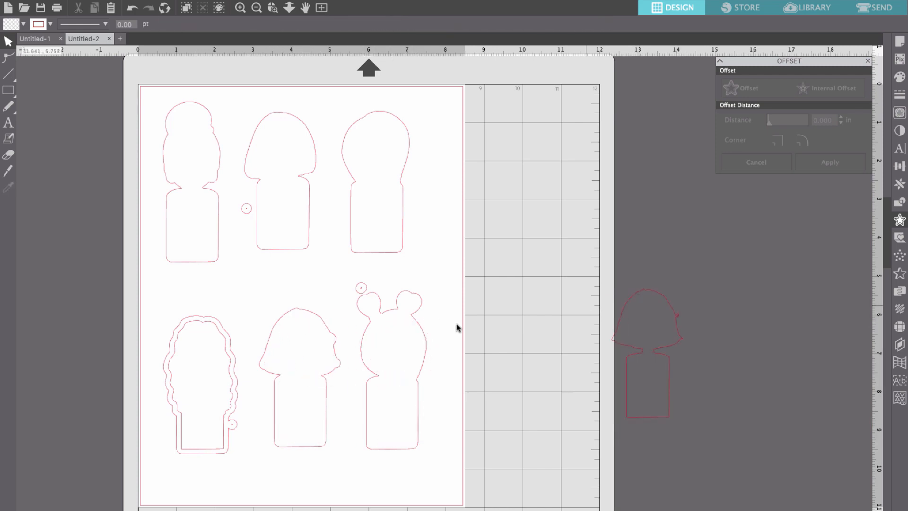
{"action": "left_click_drag", "start_coordinate": [211, 326], "coordinate": [746, 279]}
{"action": "left_click", "coordinate": [212, 324]}
{"action": "left_click", "coordinate": [746, 280]}
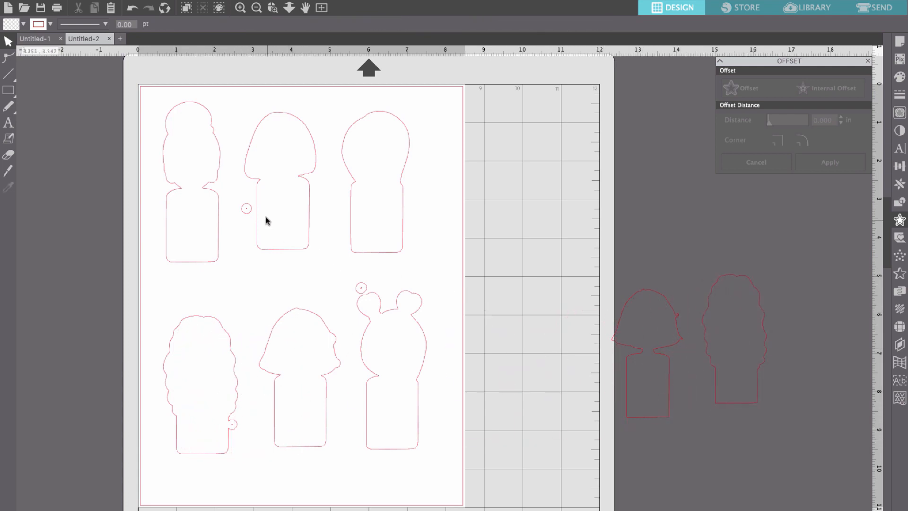
Delete the stray specks and their offset circles beside the upper row's second doll and above the antennae doll
{"action": "left_click", "coordinate": [246, 208]}
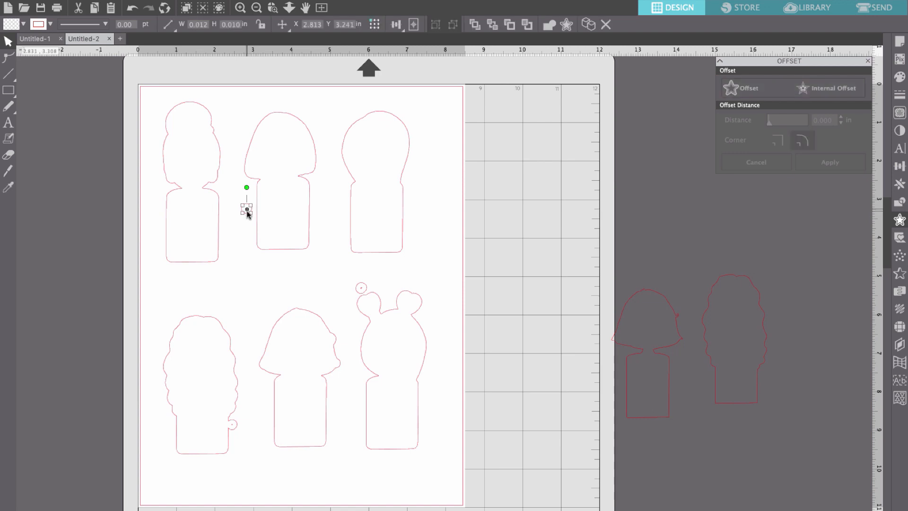
{"action": "key", "text": "Delete"}
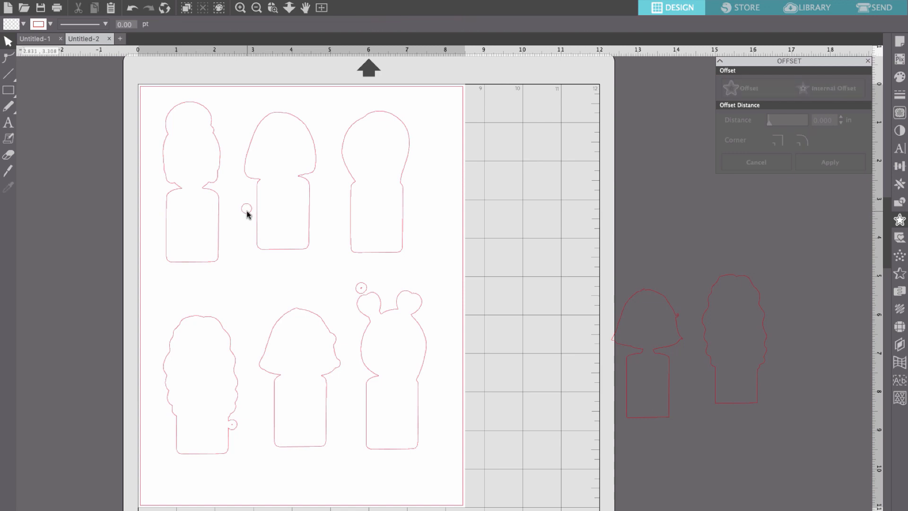
{"action": "left_click", "coordinate": [246, 209]}
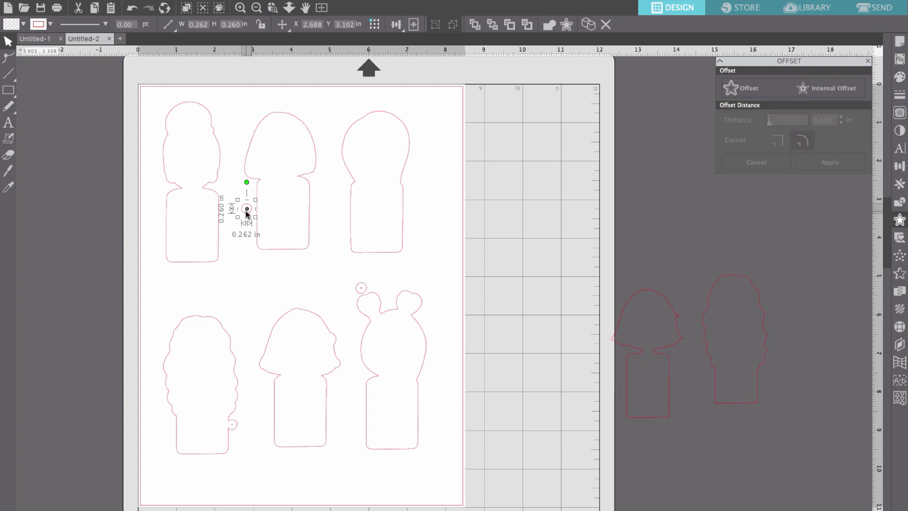
{"action": "key", "text": "Delete"}
{"action": "left_click", "coordinate": [361, 288]}
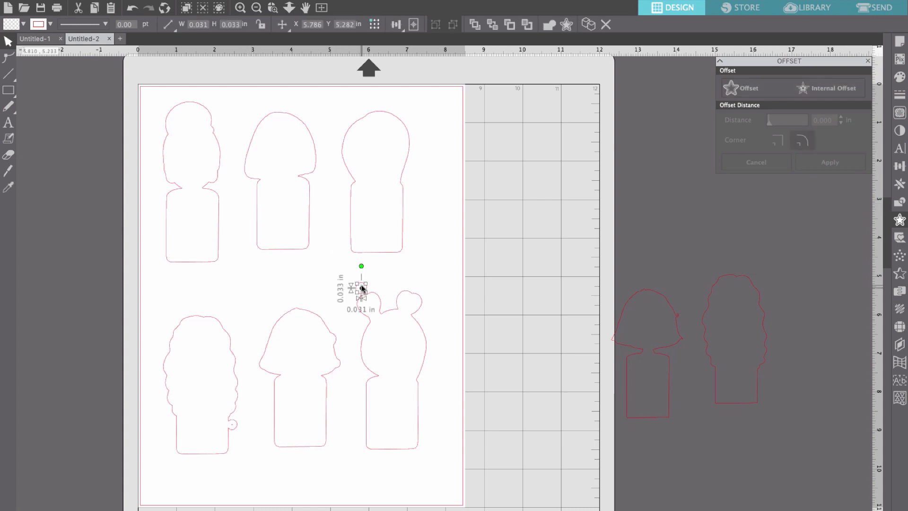
{"action": "key", "text": "Delete"}
{"action": "left_click", "coordinate": [361, 286]}
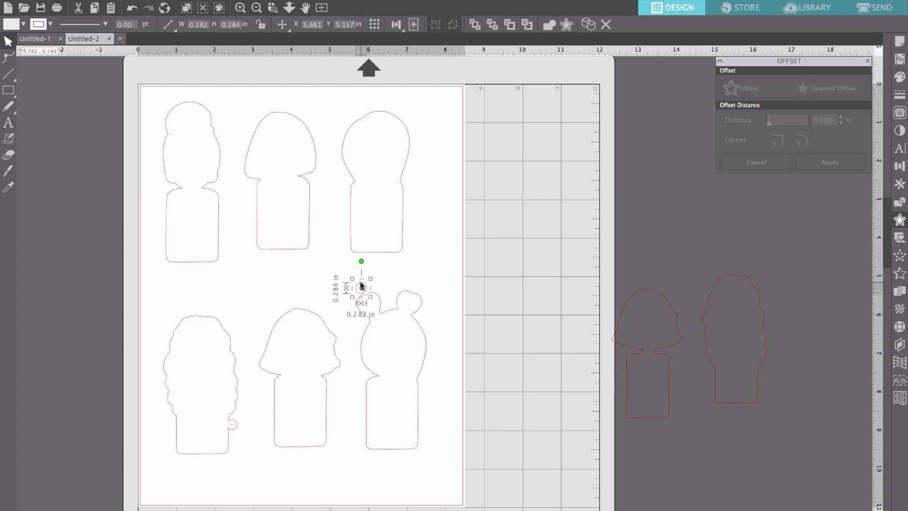
{"action": "key", "text": "Delete"}
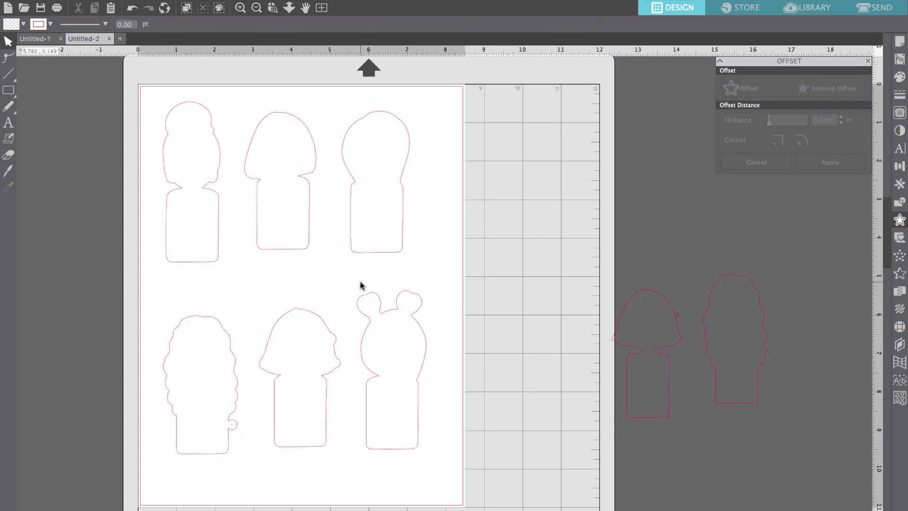
Move the three upper doll outlines closer together and place the antennae doll at the end of their row
{"action": "left_click_drag", "start_coordinate": [204, 186], "coordinate": [200, 184]}
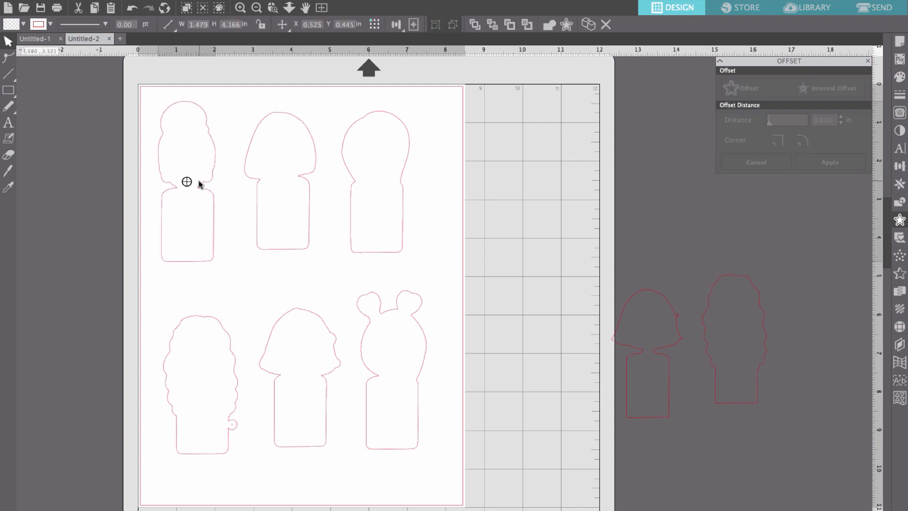
{"action": "left_click", "coordinate": [257, 177]}
{"action": "left_click_drag", "start_coordinate": [256, 177], "coordinate": [233, 167]}
{"action": "left_click", "coordinate": [274, 173]}
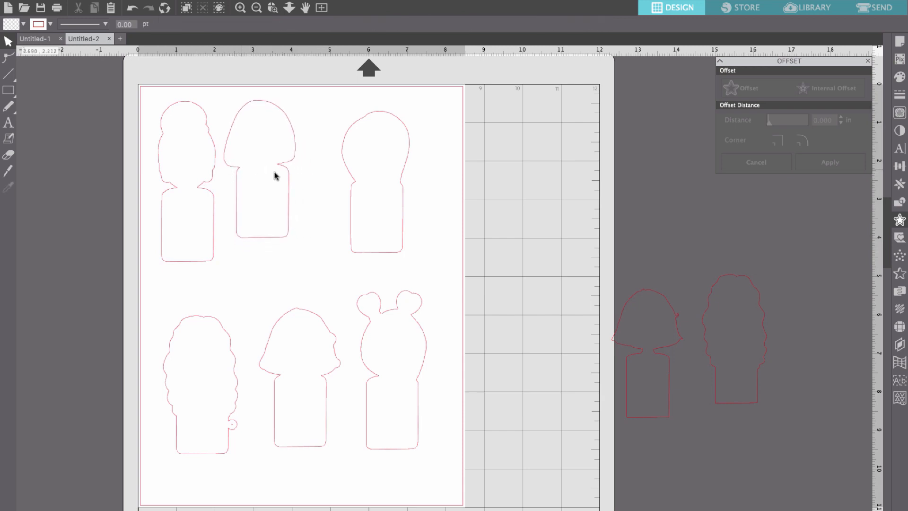
{"action": "left_click_drag", "start_coordinate": [341, 167], "coordinate": [308, 157]}
{"action": "left_click_drag", "start_coordinate": [393, 311], "coordinate": [419, 100]}
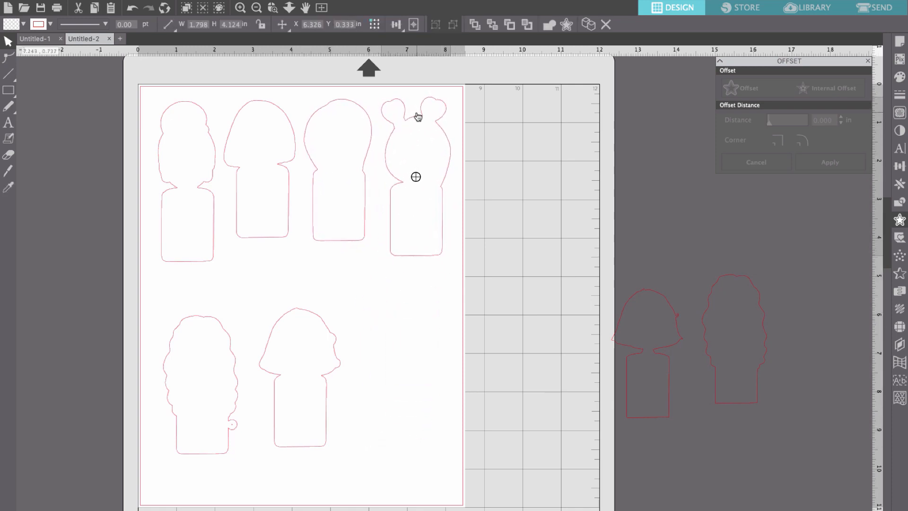
Move the two remaining lower doll outlines up closer to the upper row and open the cut-sending view
{"action": "left_click", "coordinate": [363, 311]}
{"action": "left_click_drag", "start_coordinate": [322, 318], "coordinate": [325, 265]}
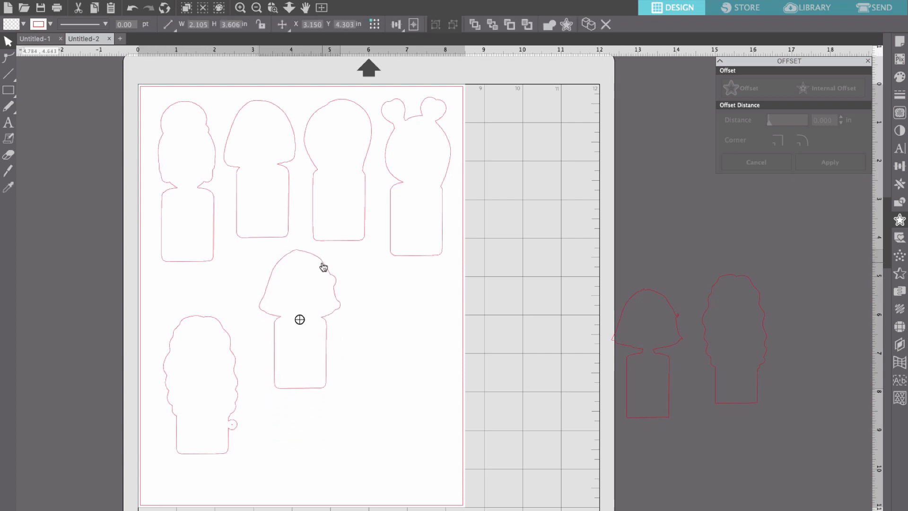
{"action": "left_click", "coordinate": [295, 308]}
{"action": "left_click_drag", "start_coordinate": [214, 321], "coordinate": [211, 283]}
{"action": "left_click", "coordinate": [308, 285]}
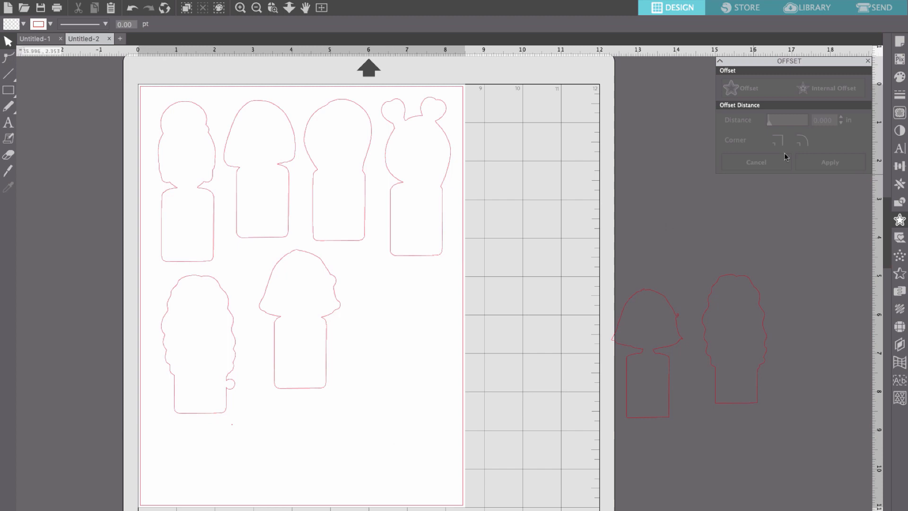
{"action": "left_click", "coordinate": [870, 9]}
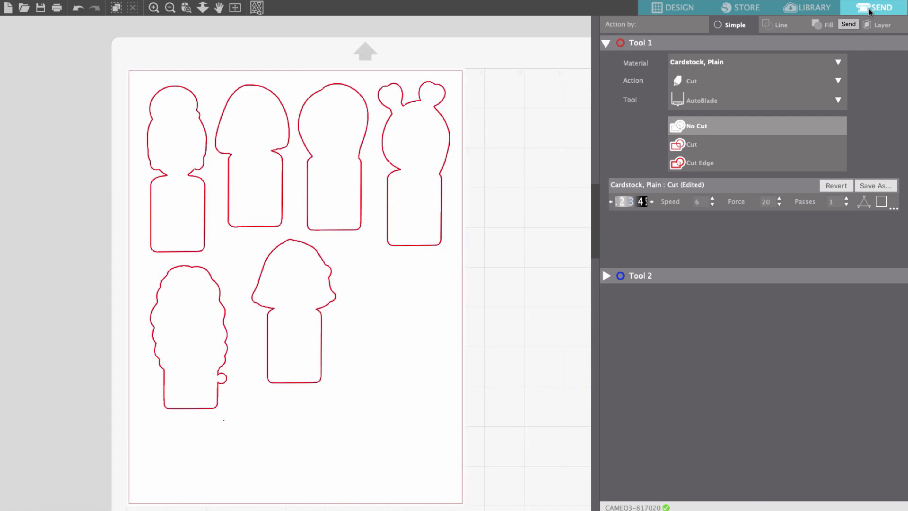